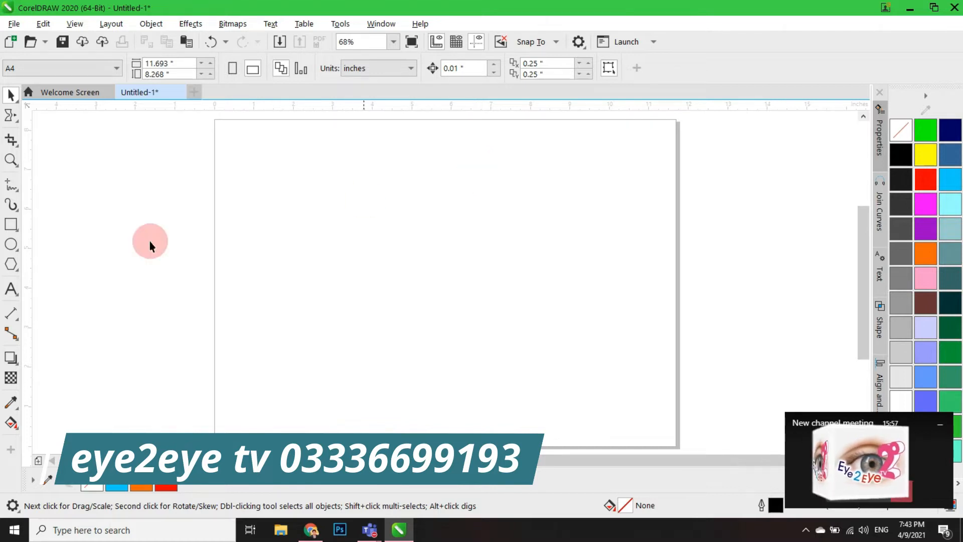
# Draw a circle about 3.52 inches in diameter and centre it on the page
pyautogui.click(13, 245)
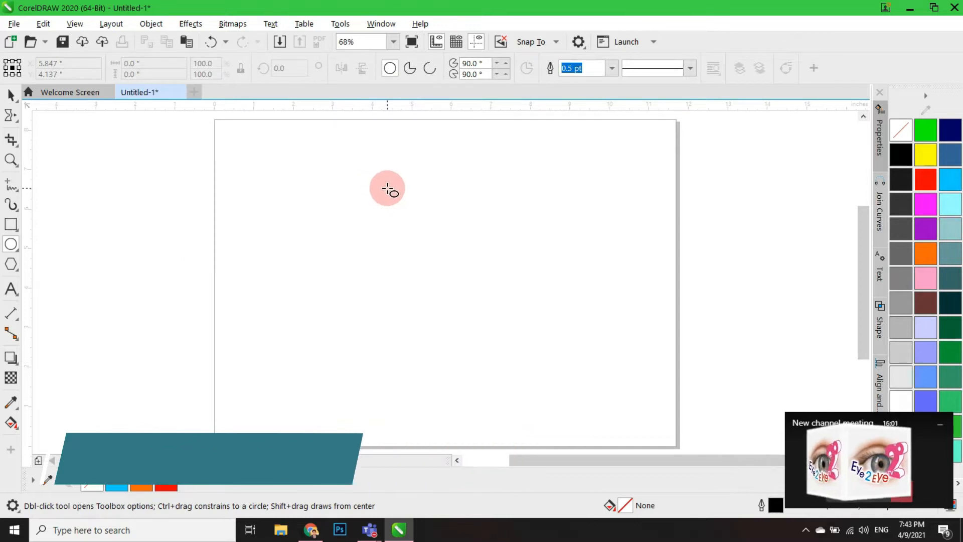
pyautogui.moveTo(363, 185); pyautogui.dragTo(498, 314)
pyautogui.press('p')
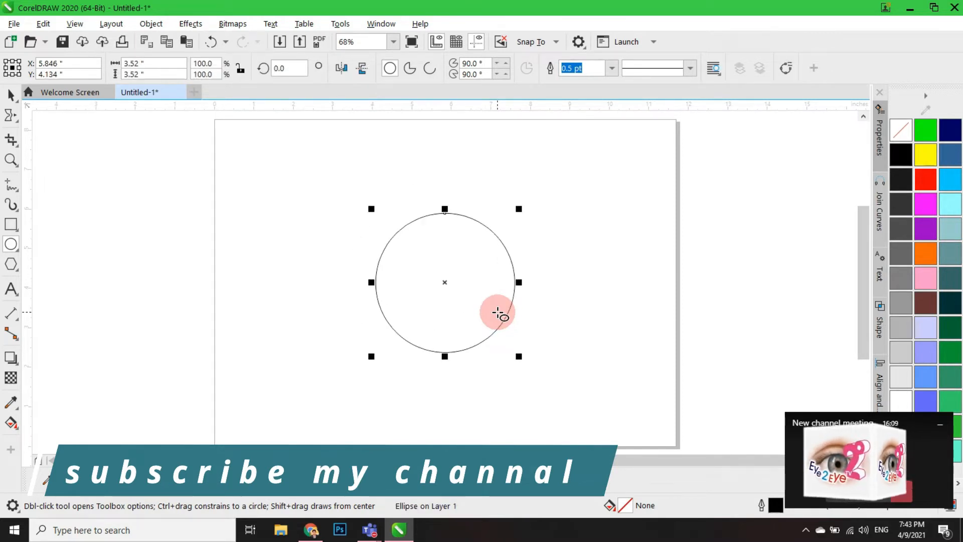
# Nudge the circle straight up until its centre is at about Y 5.314 inches
pyautogui.press('Up')
pyautogui.press('Up')
pyautogui.press('Up')
pyautogui.press('Up')
pyautogui.press('Up')
pyautogui.press('Up')
pyautogui.press('Up')
pyautogui.press('Up')
pyautogui.press('Up')
pyautogui.press('Up')
pyautogui.press('Up')
pyautogui.press('Up')
pyautogui.press('Up')
pyautogui.press('Up')
pyautogui.press('Up')
pyautogui.press('Up')
pyautogui.press('Up')
pyautogui.press('Up')
pyautogui.press('Up')
pyautogui.press('Up')
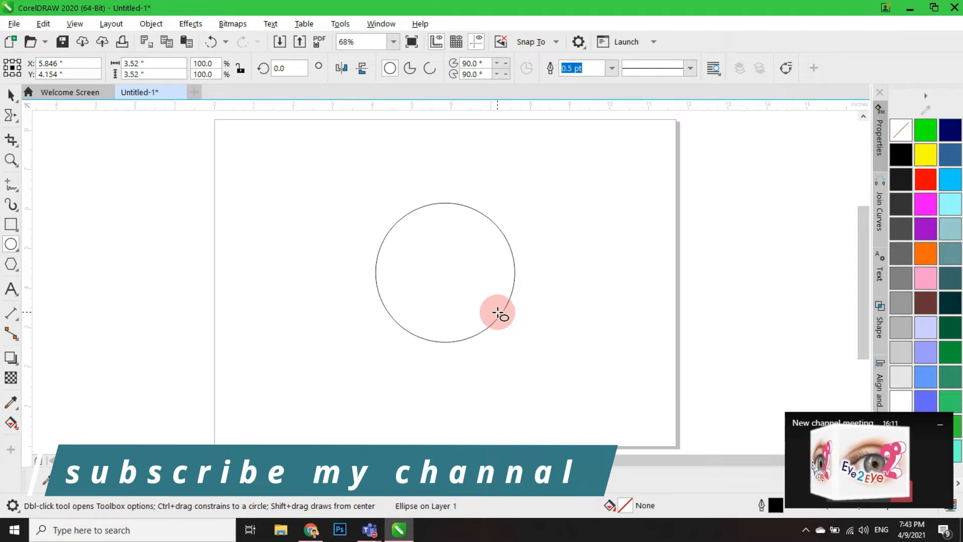
pyautogui.press('Up')
pyautogui.press('Up')
pyautogui.press('Up')
pyautogui.press('Up')
pyautogui.press('Up')
pyautogui.press('Up')
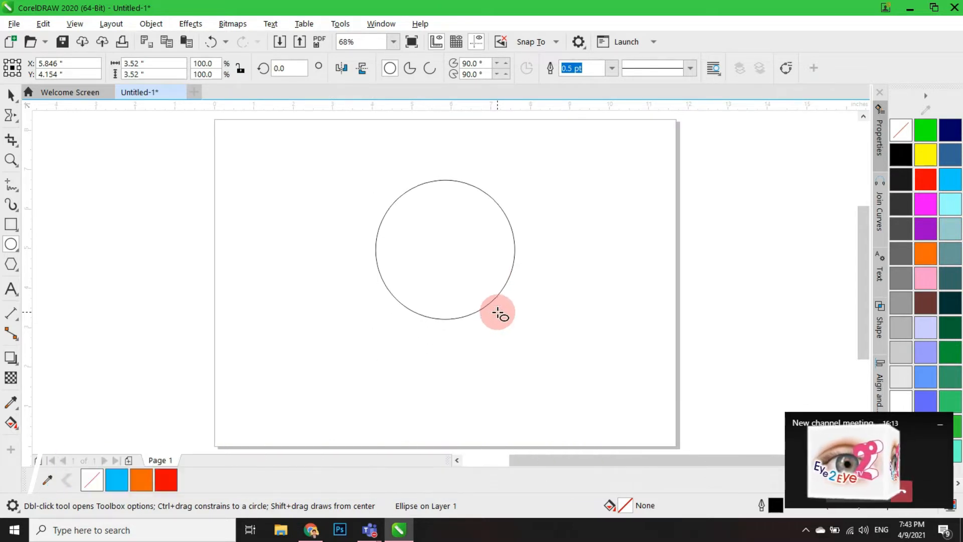
pyautogui.press('Up')
pyautogui.press('Up')
pyautogui.press('Up')
pyautogui.press('Up')
pyautogui.press('Up')
pyautogui.press('Up')
pyautogui.press('Up')
pyautogui.press('Up')
pyautogui.press('Up')
pyautogui.press('Up')
pyautogui.press('Up')
pyautogui.press('Up')
pyautogui.press('Up')
pyautogui.press('Up')
pyautogui.press('Up')
pyautogui.press('Up')
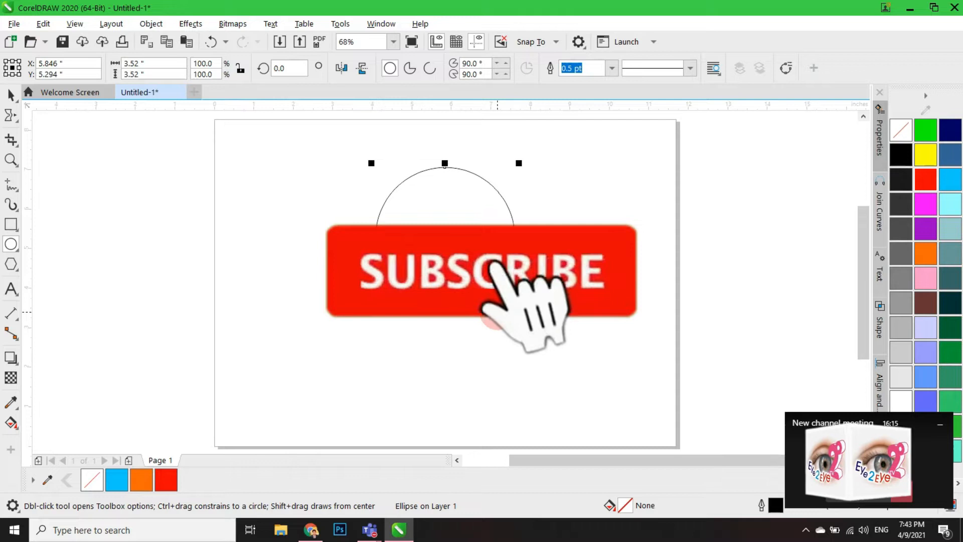
# Move the circle's rotation centre down to the lowest point of its outline
pyautogui.press('space')
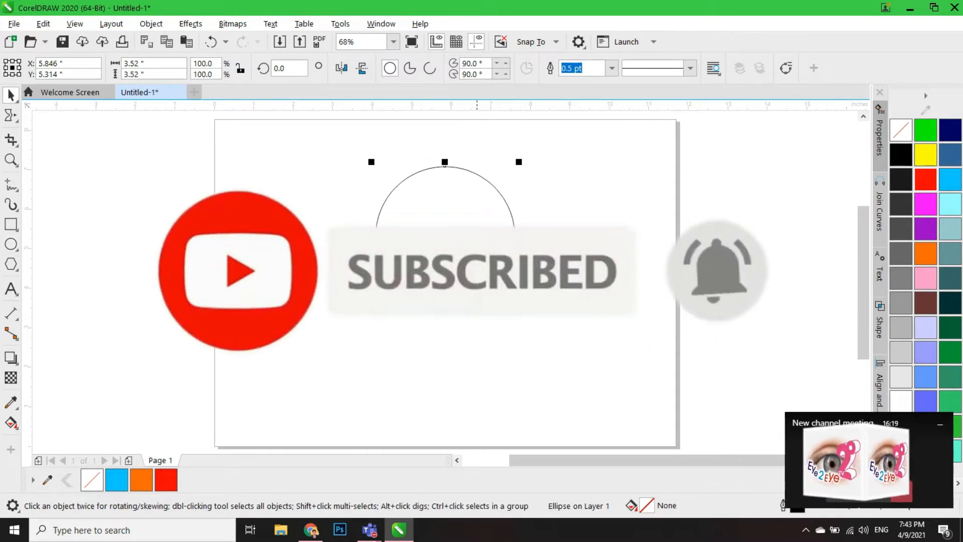
pyautogui.click(445, 236)
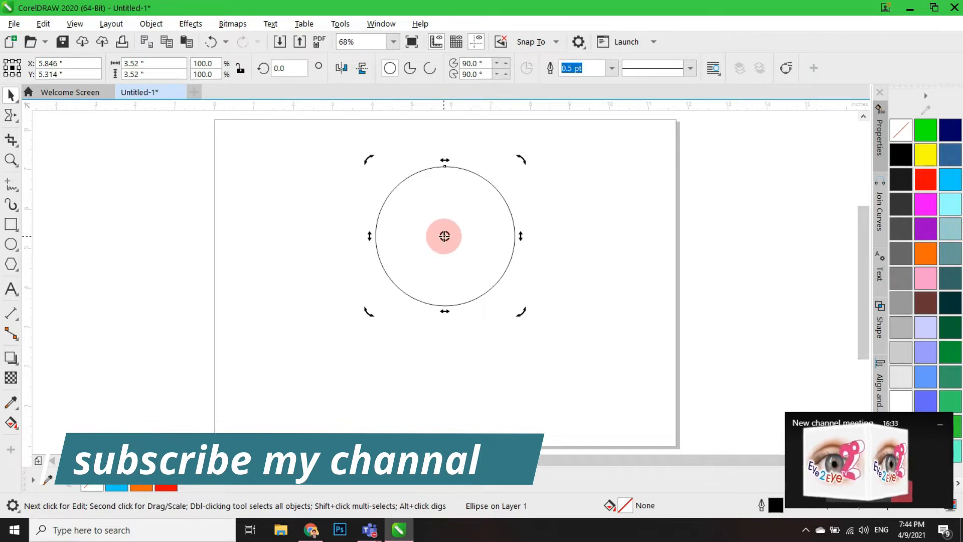
pyautogui.moveTo(444, 235); pyautogui.dragTo(444, 284)
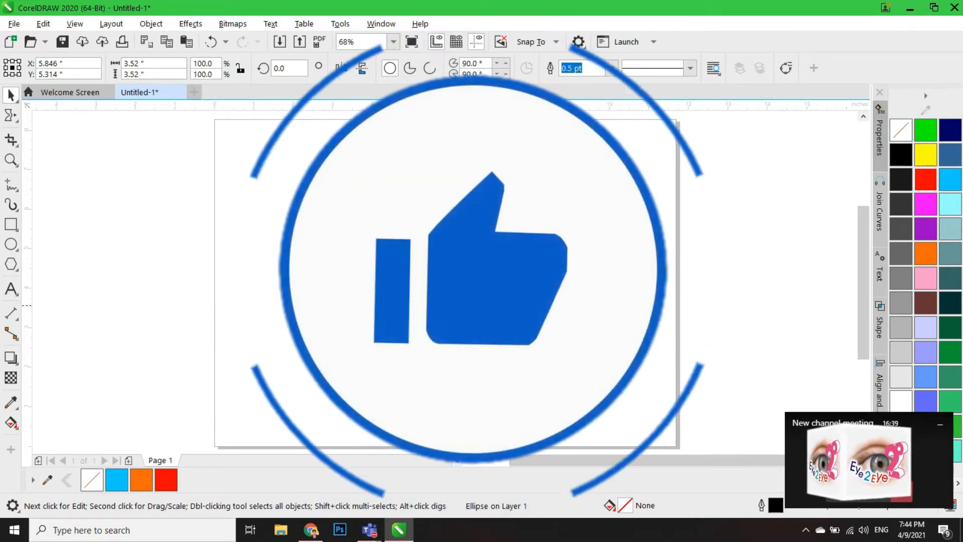
pyautogui.moveTo(445, 306); pyautogui.dragTo(445, 311)
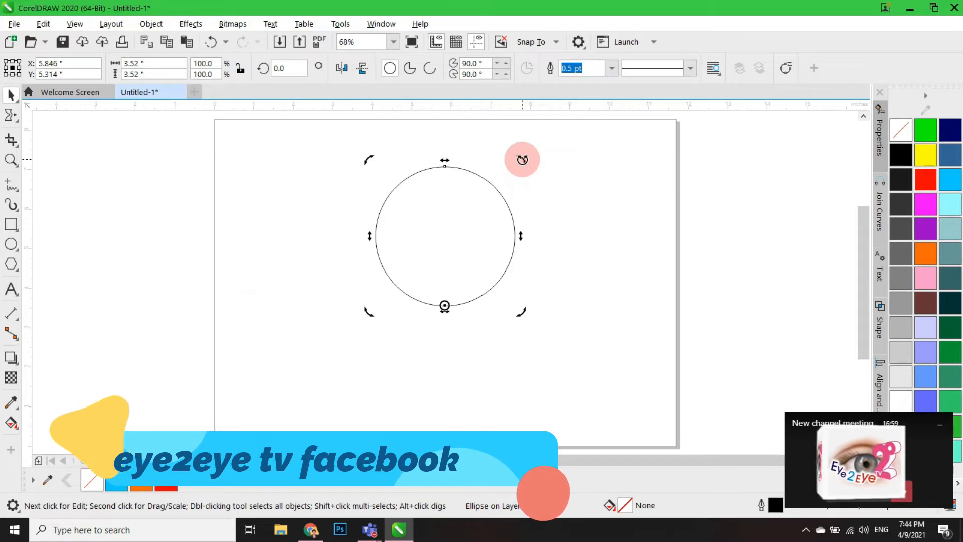
pyautogui.moveTo(522, 159); pyautogui.dragTo(548, 170)
pyautogui.rightClick(549, 172)
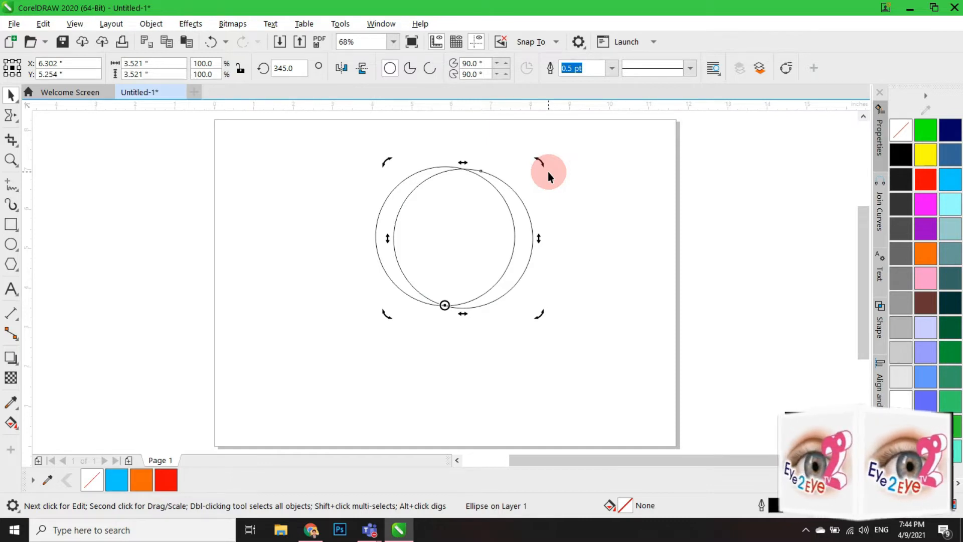
pyautogui.press('Delete')
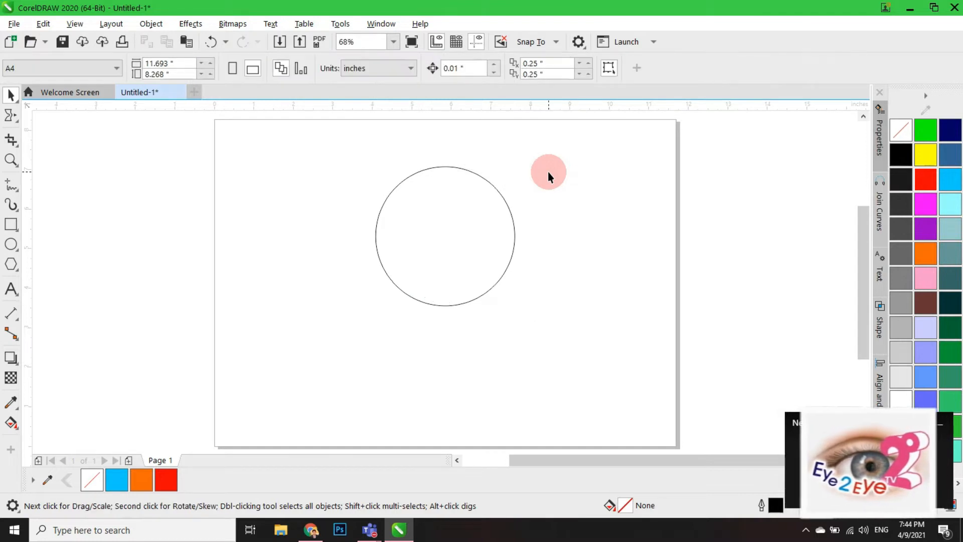
# Make a copy of the circle rotated 15 degrees clockwise about its lowest point
pyautogui.click(413, 254)
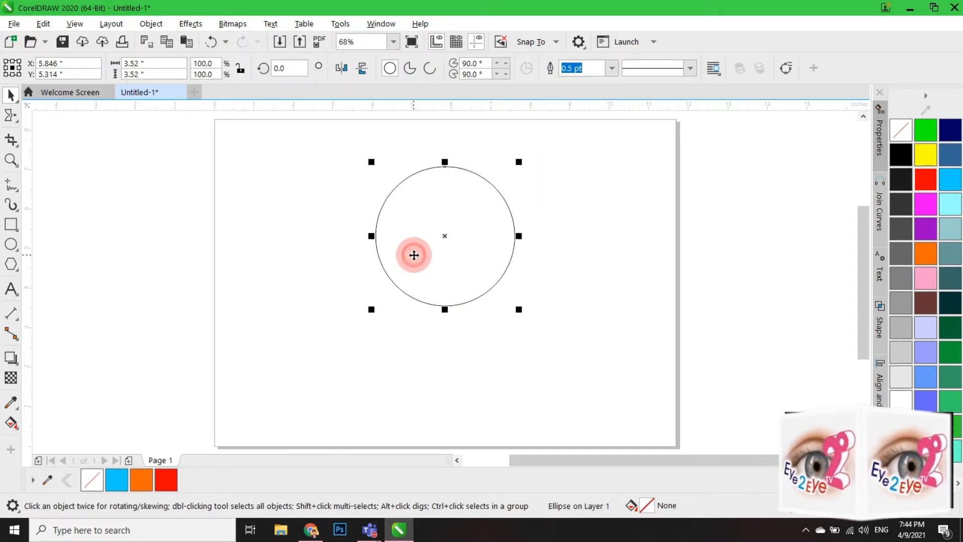
pyautogui.click(444, 233)
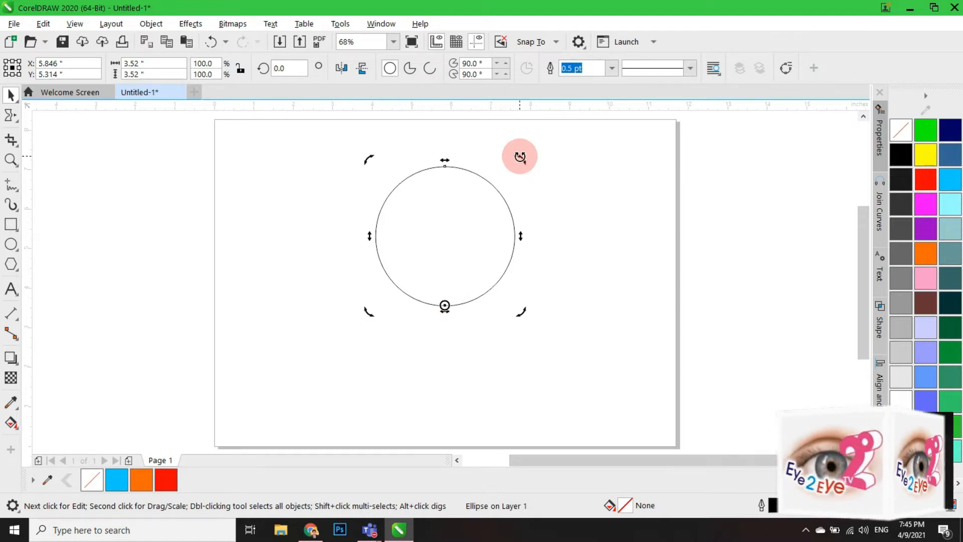
pyautogui.moveTo(519, 157); pyautogui.dragTo(547, 169)
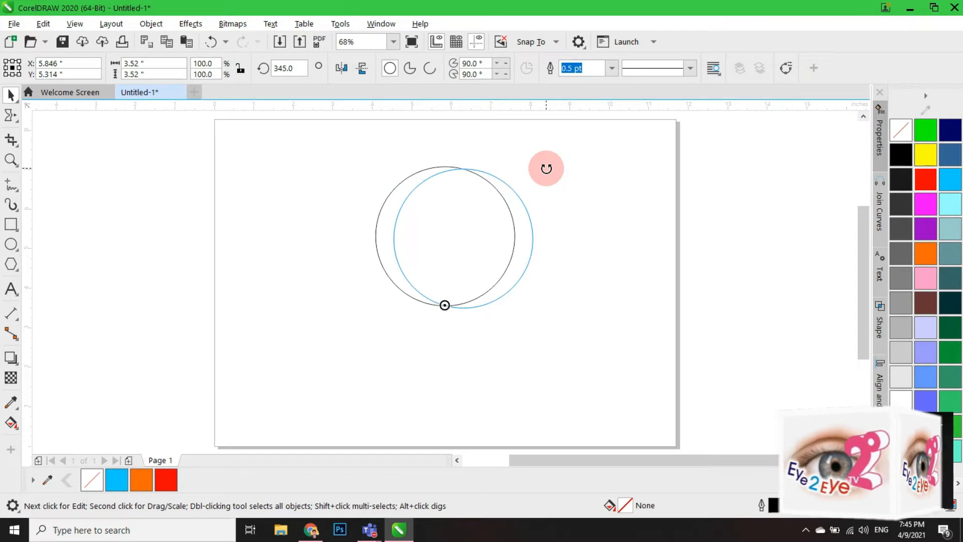
pyautogui.moveTo(545, 167); pyautogui.dragTo(544, 167)
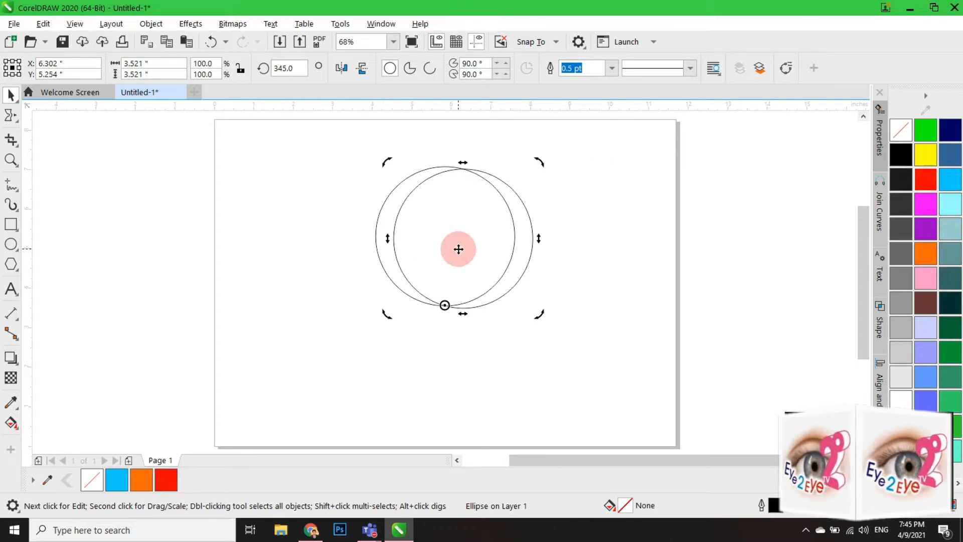
# Repeat the 15-degree rotated copy around the shared pivot until the circles form a full rosette
pyautogui.hotkey('ctrl', 'r')
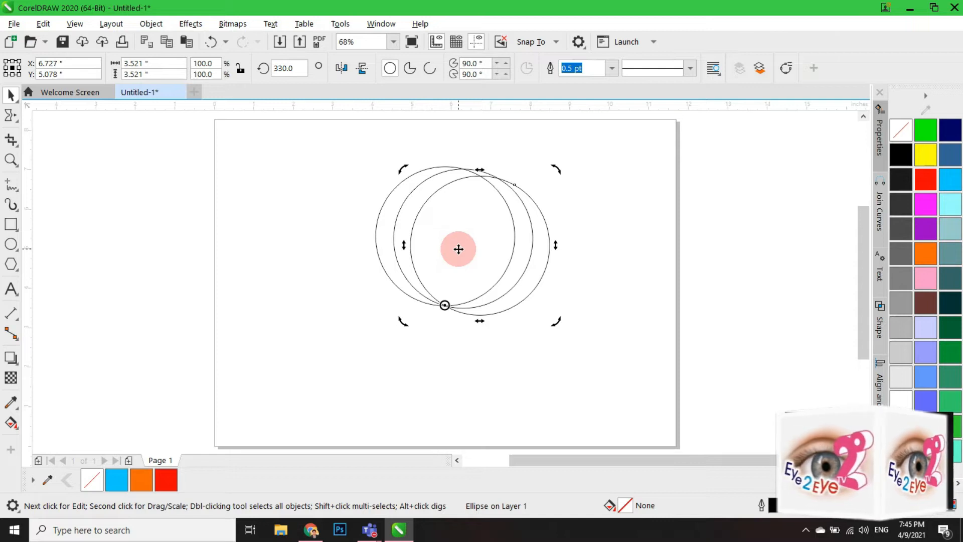
pyautogui.hotkey('ctrl', 'r')
pyautogui.hotkey('ctrl', 'r')
pyautogui.hotkey('ctrl', 'r')
pyautogui.hotkey('ctrl', 'r')
pyautogui.hotkey('ctrl', 'r')
pyautogui.hotkey('ctrl', 'r')
pyautogui.hotkey('ctrl', 'r')
pyautogui.hotkey('ctrl', 'r')
pyautogui.hotkey('ctrl', 'r')
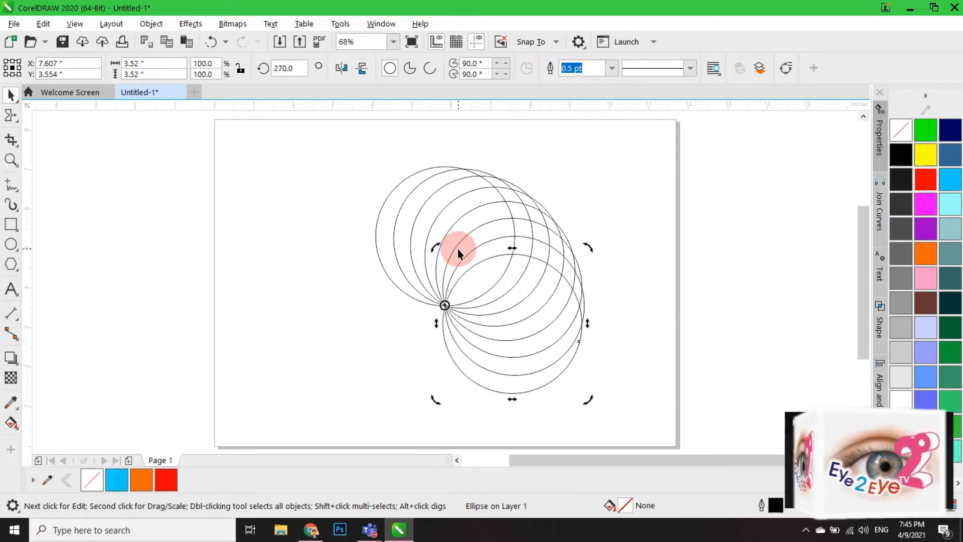
pyautogui.hotkey('ctrl', 'r')
pyautogui.hotkey('ctrl', 'r')
pyautogui.hotkey('ctrl', 'r')
pyautogui.hotkey('ctrl', 'r')
pyautogui.hotkey('ctrl', 'r')
pyautogui.hotkey('ctrl', 'r')
pyautogui.hotkey('ctrl', 'r')
pyautogui.hotkey('ctrl', 'r')
pyautogui.hotkey('ctrl', 'r')
pyautogui.hotkey('ctrl', 'r')
pyautogui.hotkey('ctrl', 'r')
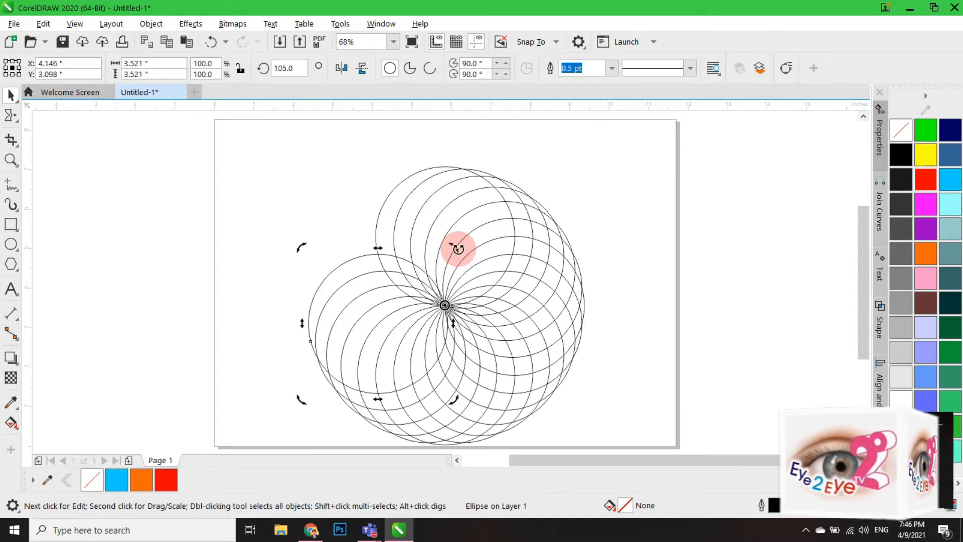
pyautogui.hotkey('ctrl', 'r')
pyautogui.hotkey('ctrl', 'r')
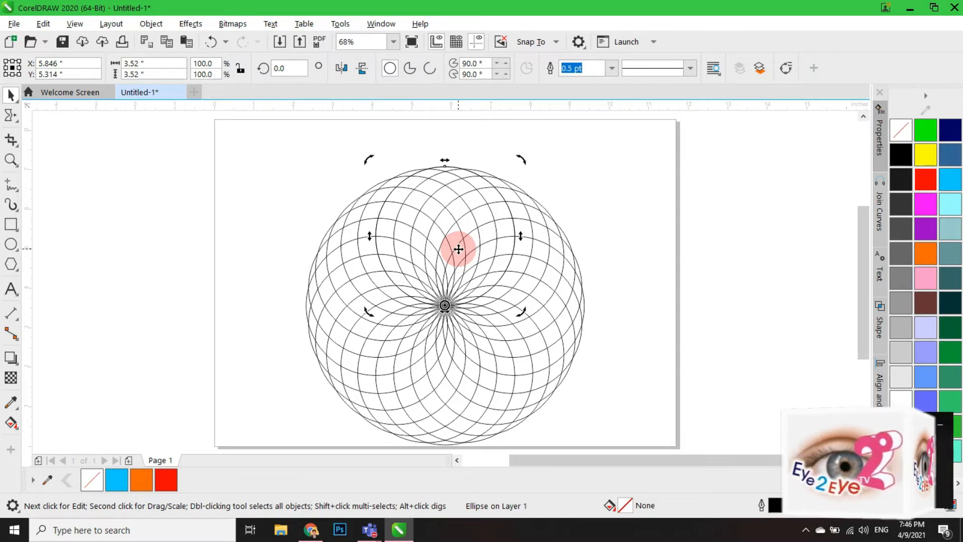
# Select all the circles of the rosette and delete them
pyautogui.click(268, 139)
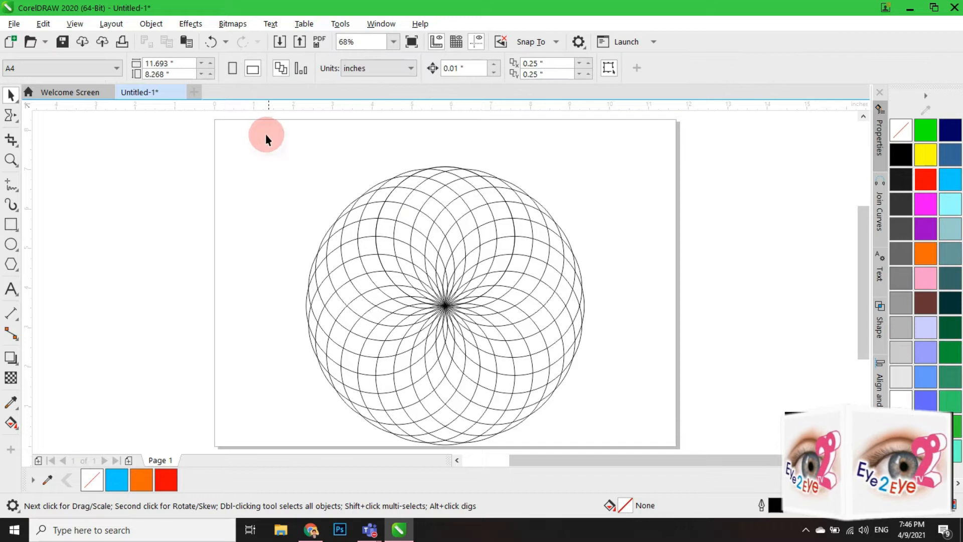
pyautogui.moveTo(574, 376); pyautogui.dragTo(623, 453)
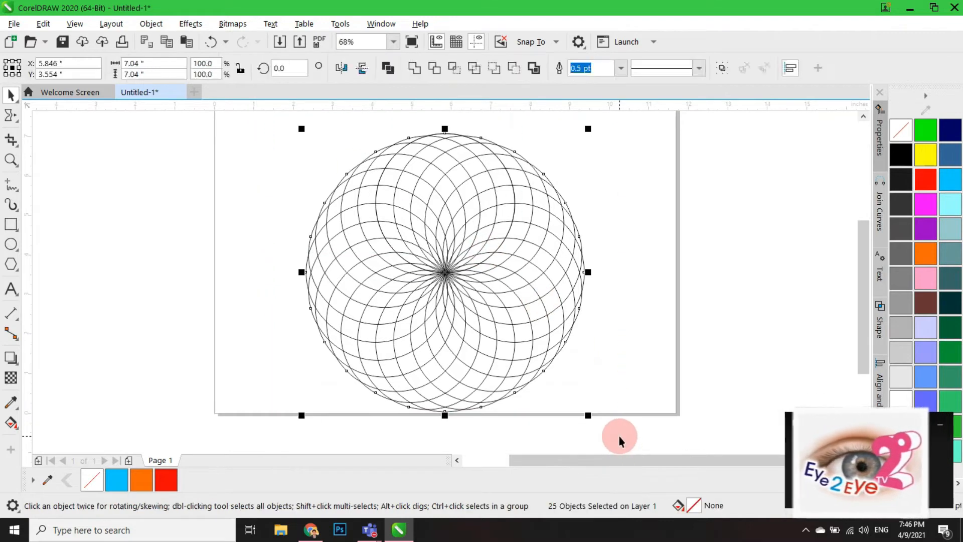
pyautogui.press('Delete')
# Draw a new circle about 2.83 inches in diameter in the upper middle of the page
pyautogui.press('z')
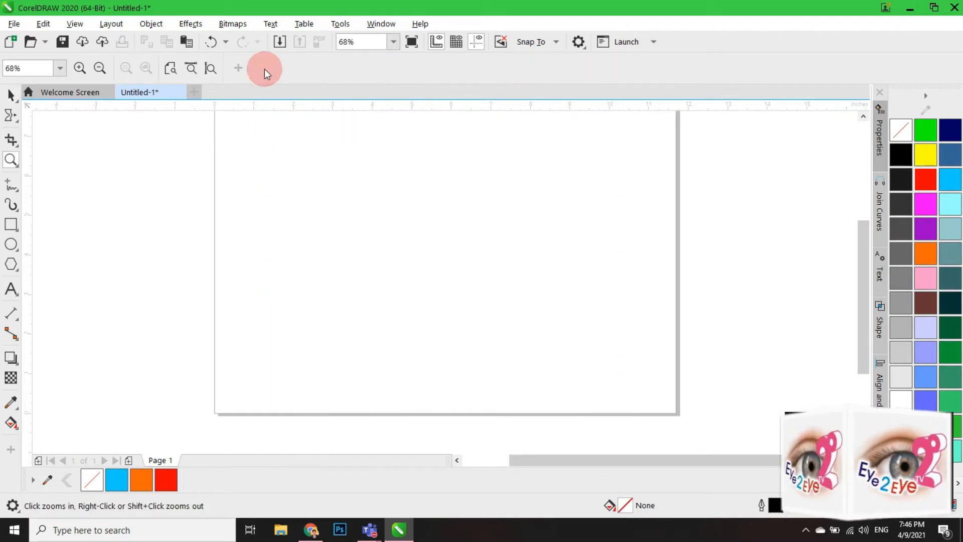
pyautogui.click(210, 67)
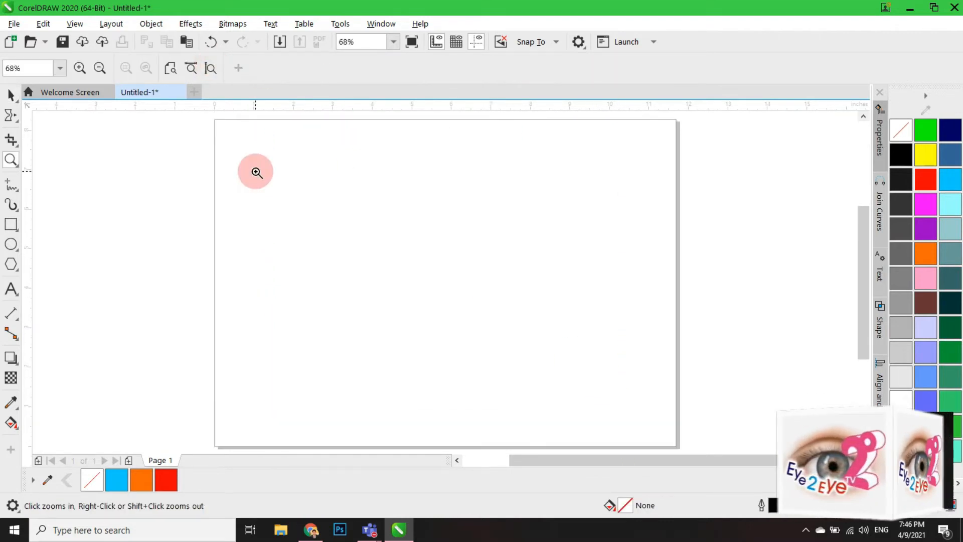
pyautogui.click(11, 244)
pyautogui.moveTo(374, 181); pyautogui.dragTo(486, 292)
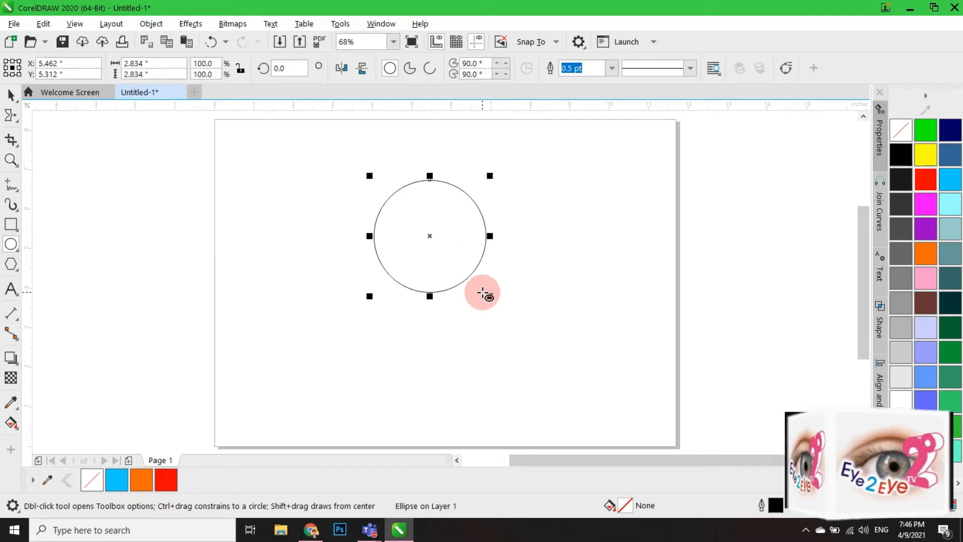
# Try a copy rotated 15 degrees clockwise with the rotation centre at the circle's lowest point, and delete that copy
pyautogui.click(429, 236)
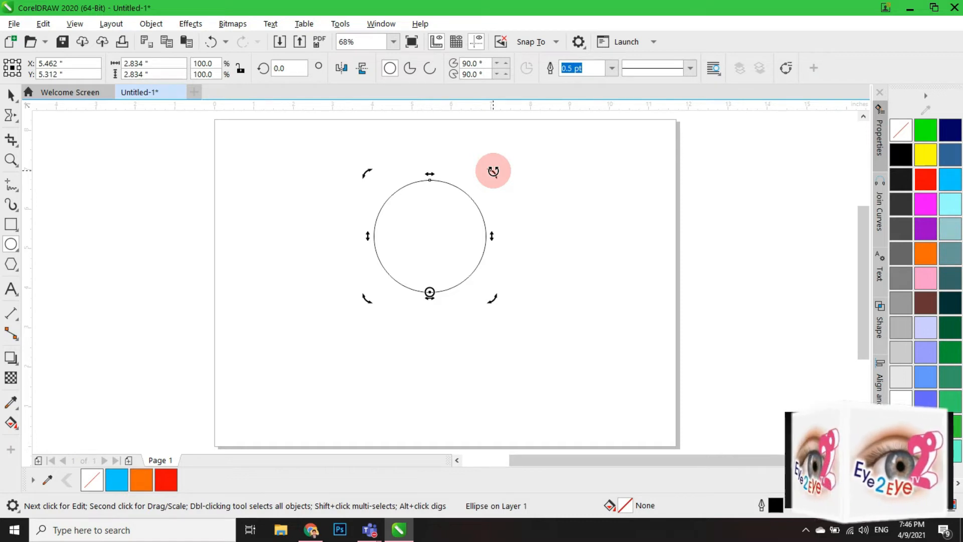
pyautogui.moveTo(493, 171); pyautogui.dragTo(588, 359)
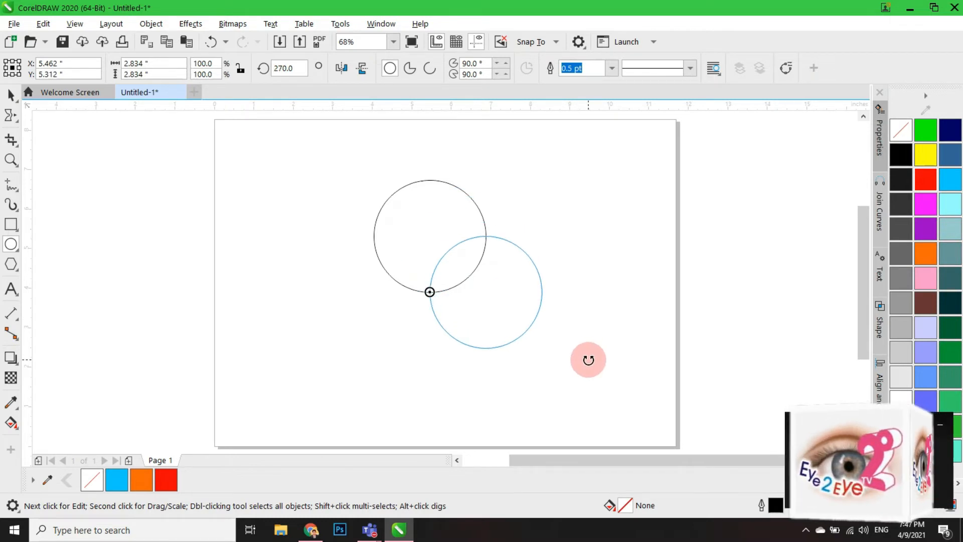
pyautogui.moveTo(589, 360); pyautogui.dragTo(551, 182)
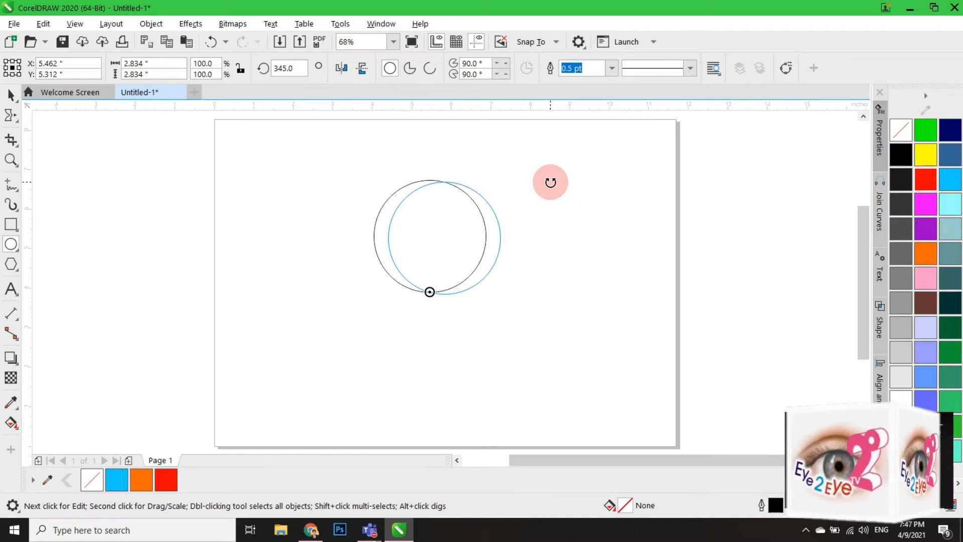
pyautogui.moveTo(550, 182); pyautogui.dragTo(550, 182)
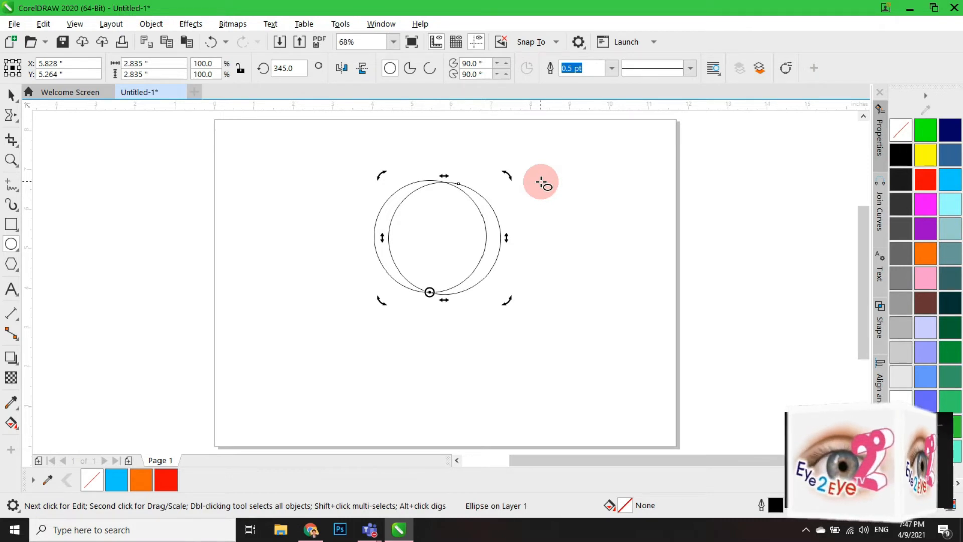
pyautogui.press('Delete')
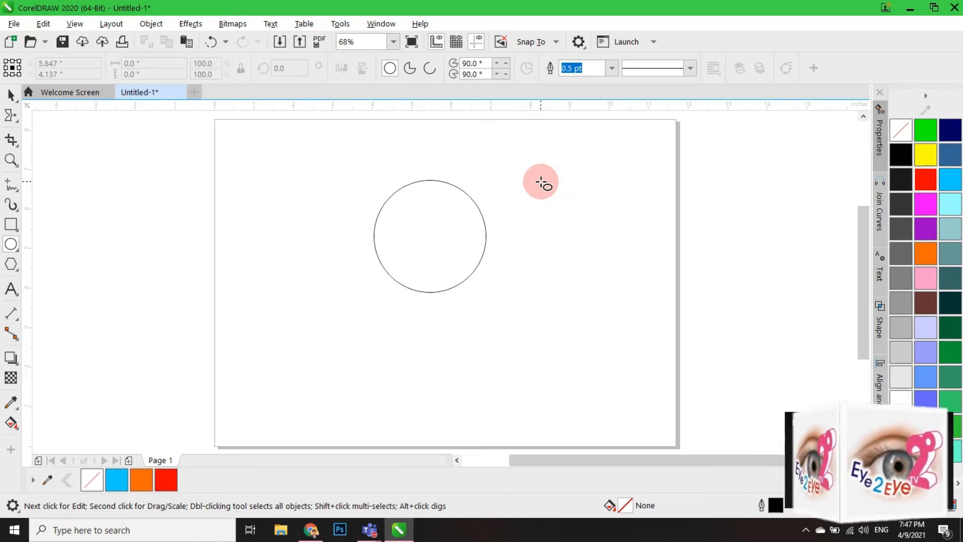
# Duplicate the circle with a 0.25-inch offset up and right, and rotate the duplicate to about 356.43 degrees around its lowest point
pyautogui.press('space')
pyautogui.click(441, 262)
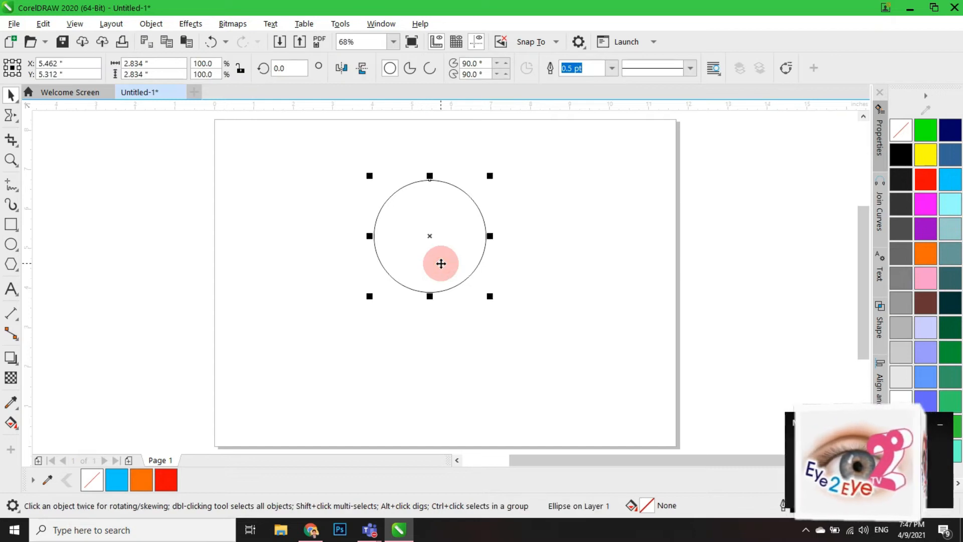
pyautogui.click(430, 235)
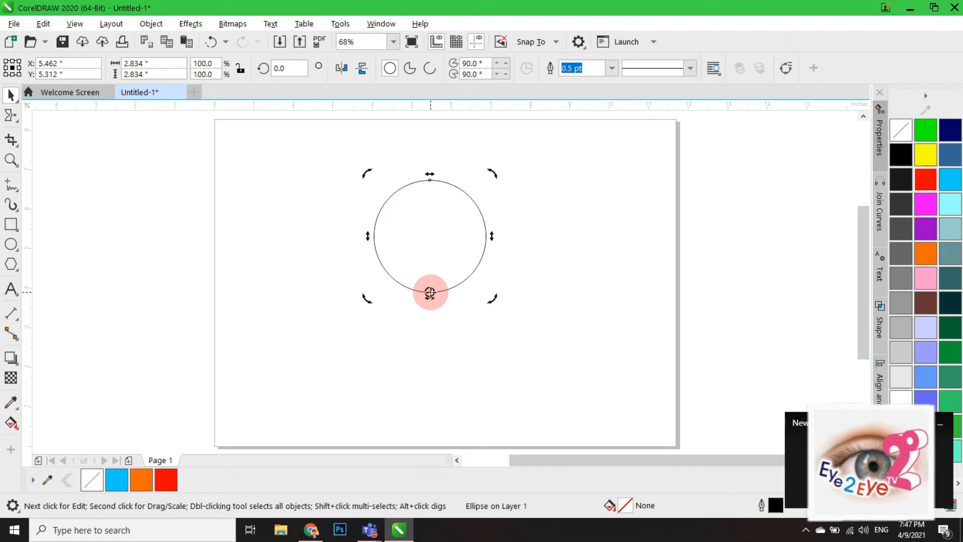
pyautogui.moveTo(430, 293); pyautogui.dragTo(440, 283)
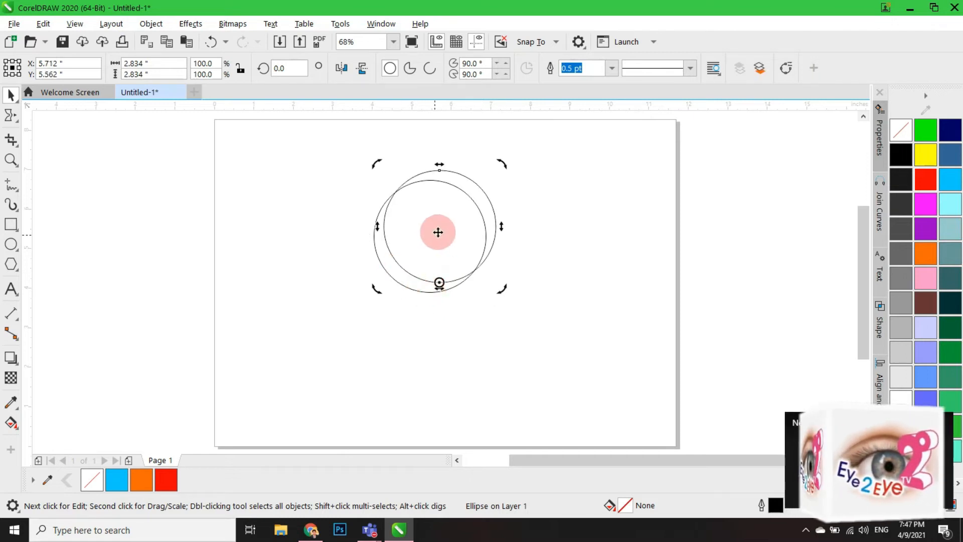
pyautogui.moveTo(439, 226); pyautogui.dragTo(442, 258)
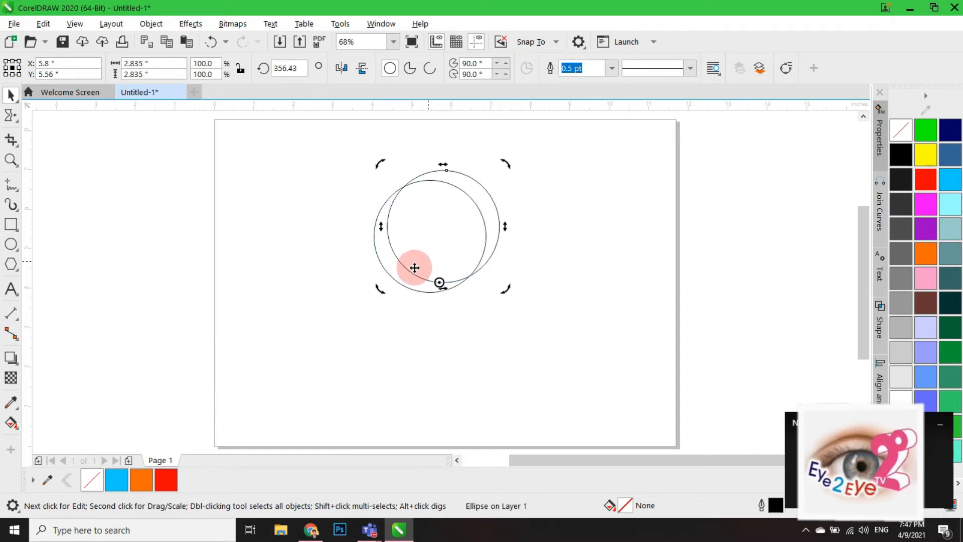
# Select both circles and align their centres horizontally and vertically so they coincide
pyautogui.keyDown('shift'); pyautogui.click(378, 258); pyautogui.keyUp('shift')
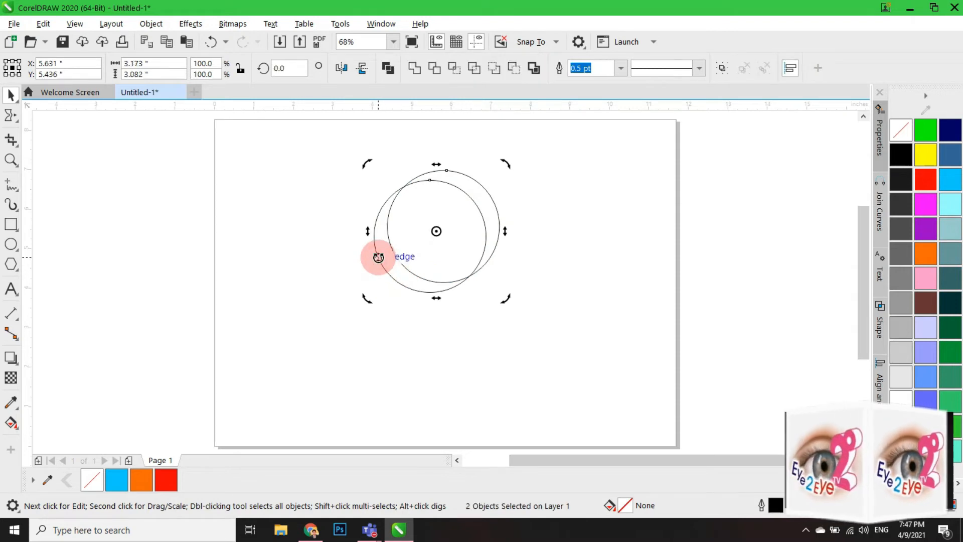
pyautogui.press('c')
pyautogui.press('e')
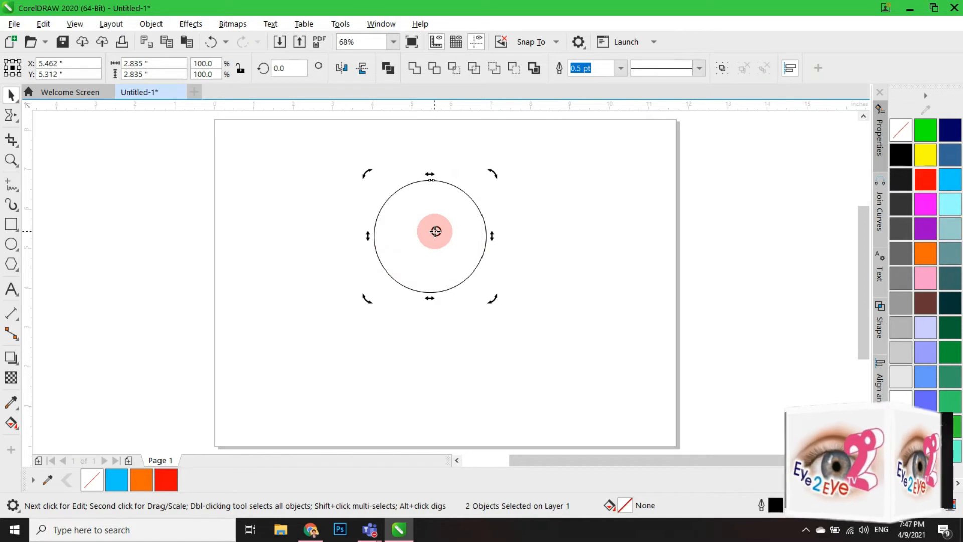
# Select one of the coinciding circles and make a copy rotated 15 degrees clockwise around the circle's lowest point
pyautogui.click(458, 376)
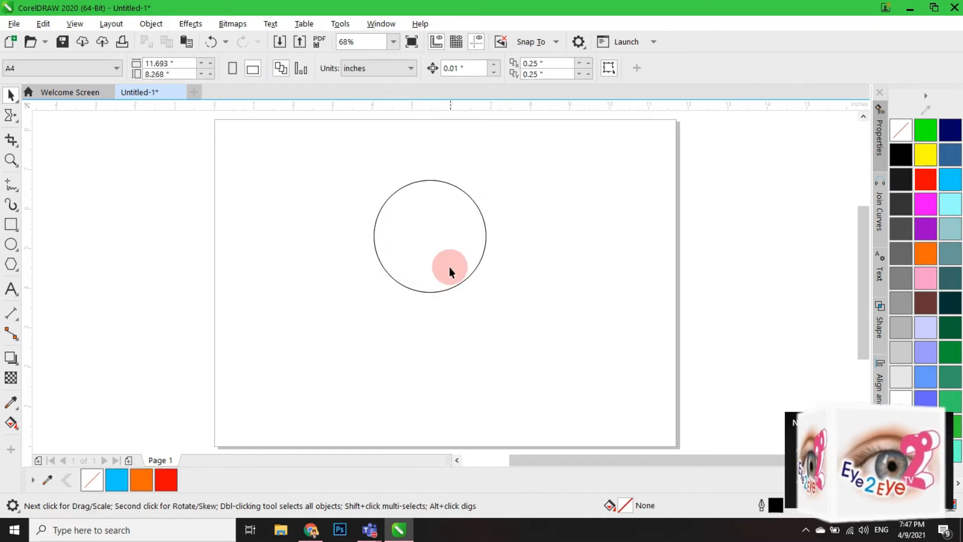
pyautogui.click(442, 252)
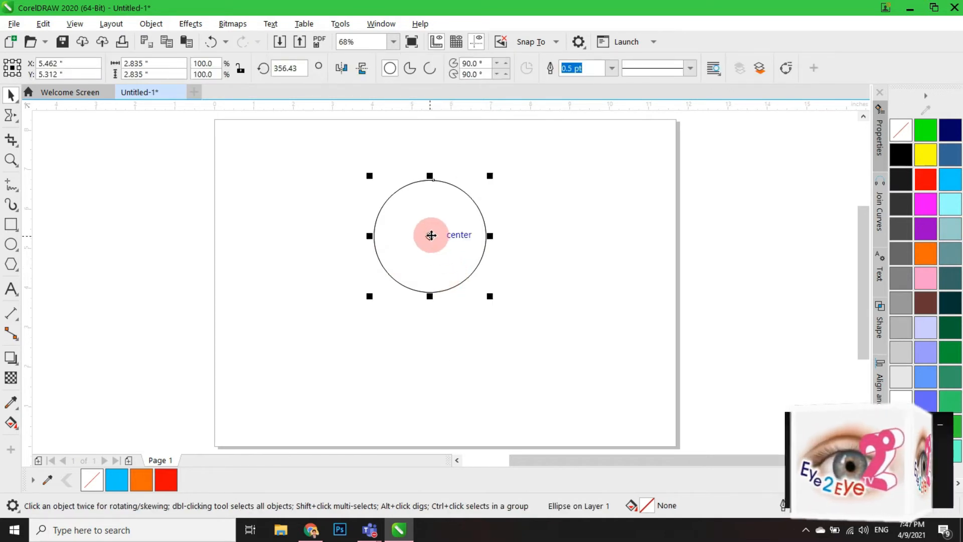
pyautogui.click(431, 235)
pyautogui.moveTo(431, 235); pyautogui.dragTo(429, 292)
pyautogui.moveTo(503, 167); pyautogui.dragTo(522, 179)
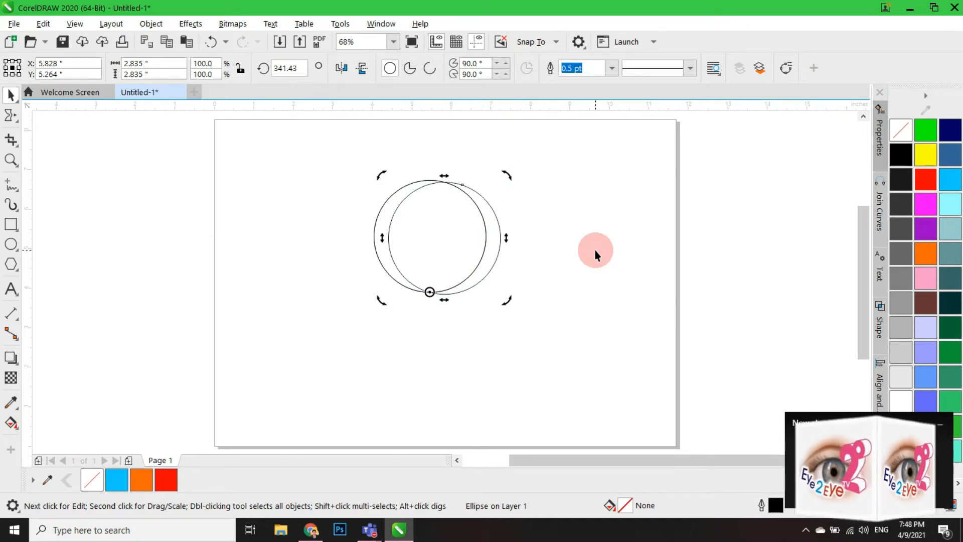
# Repeat the rotated circle copy around the same rotation centre until the copies form a full rosette
pyautogui.hotkey('ctrl', 'r')
pyautogui.hotkey('ctrl', 'r')
pyautogui.hotkey('ctrl', 'r')
pyautogui.hotkey('ctrl', 'r')
pyautogui.hotkey('ctrl', 'r')
pyautogui.hotkey('ctrl', 'r')
pyautogui.hotkey('ctrl', 'r')
pyautogui.hotkey('ctrl', 'r')
pyautogui.hotkey('ctrl', 'r')
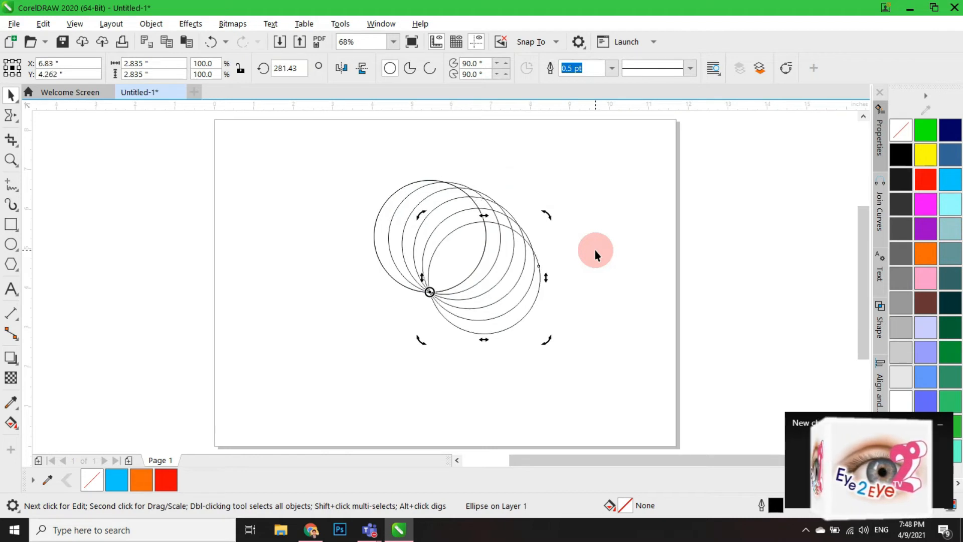
pyautogui.hotkey('ctrl', 'r')
pyautogui.hotkey('ctrl', 'r')
pyautogui.hotkey('ctrl', 'r')
pyautogui.hotkey('ctrl', 'r')
pyautogui.hotkey('ctrl', 'r')
pyautogui.hotkey('ctrl', 'r')
pyautogui.hotkey('ctrl', 'r')
pyautogui.hotkey('ctrl', 'r')
pyautogui.hotkey('ctrl', 'r')
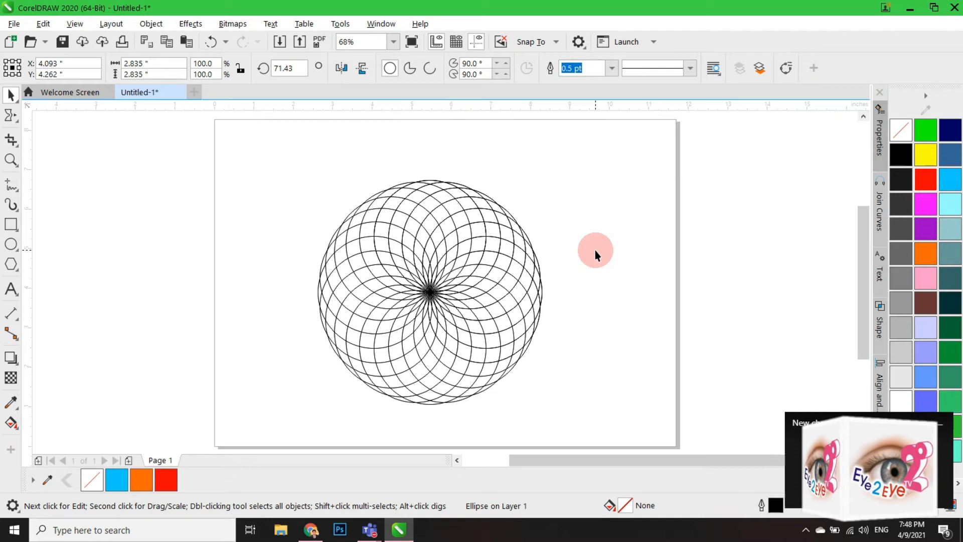
pyautogui.hotkey('ctrl', 'r')
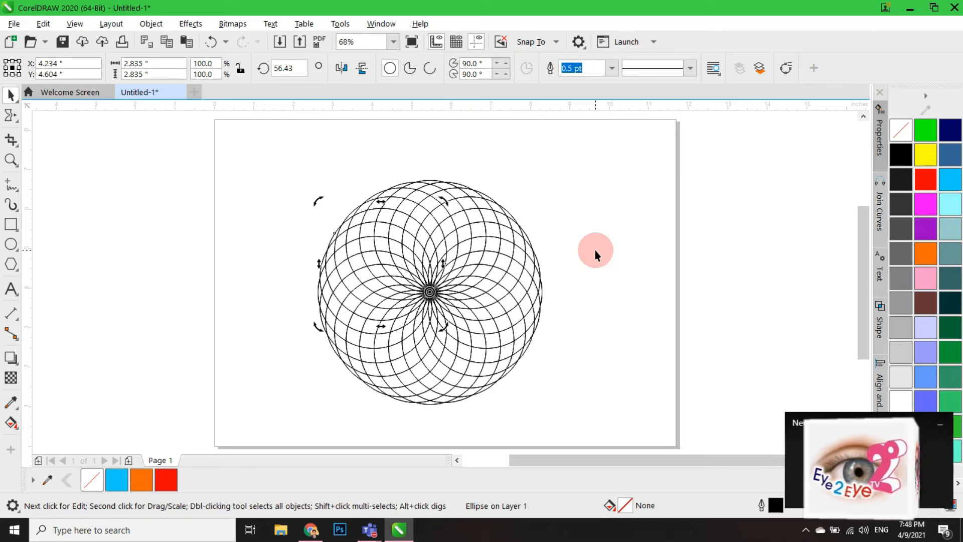
# Select all the circles, combine them into one curve, and try orange and red fills on it
pyautogui.click(279, 151)
pyautogui.moveTo(269, 145); pyautogui.dragTo(606, 438)
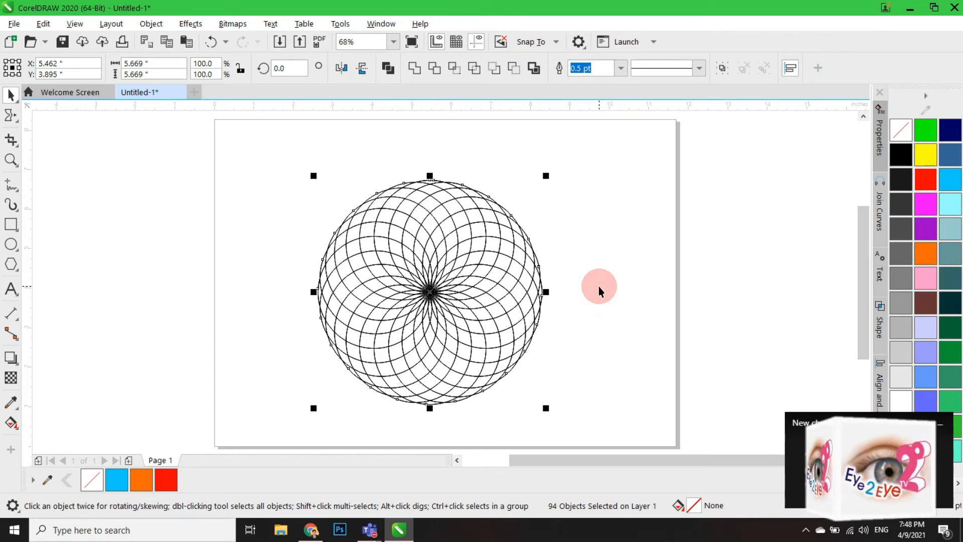
pyautogui.hotkey('ctrl', 'l')
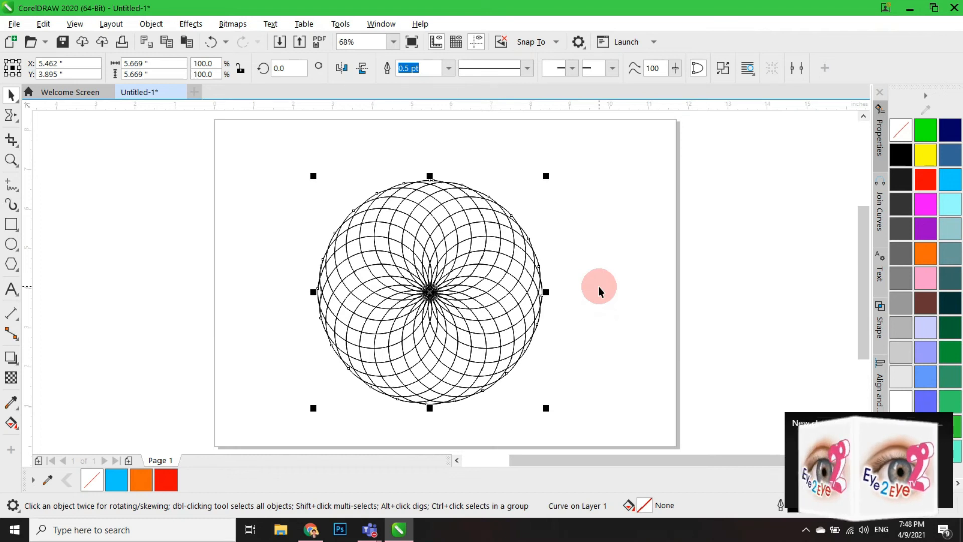
pyautogui.click(926, 258)
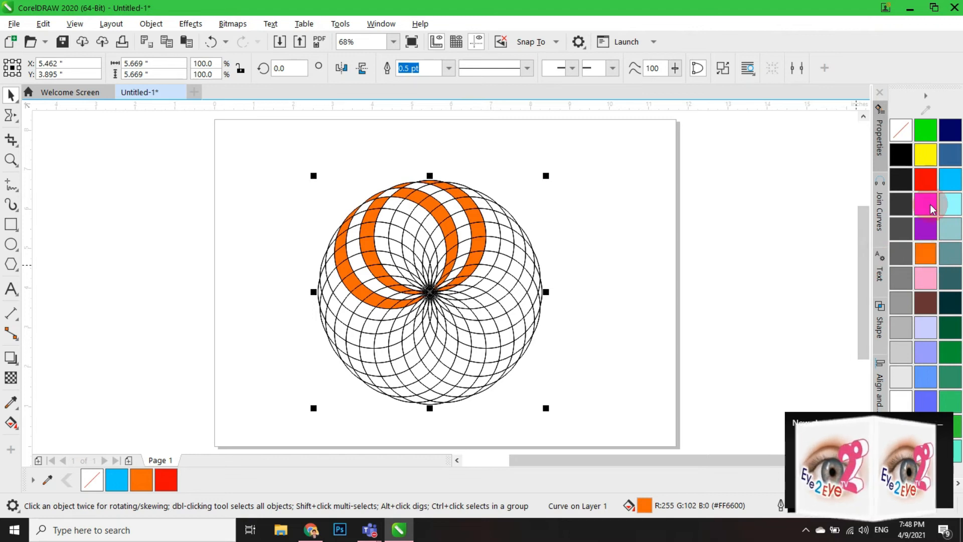
pyautogui.click(926, 179)
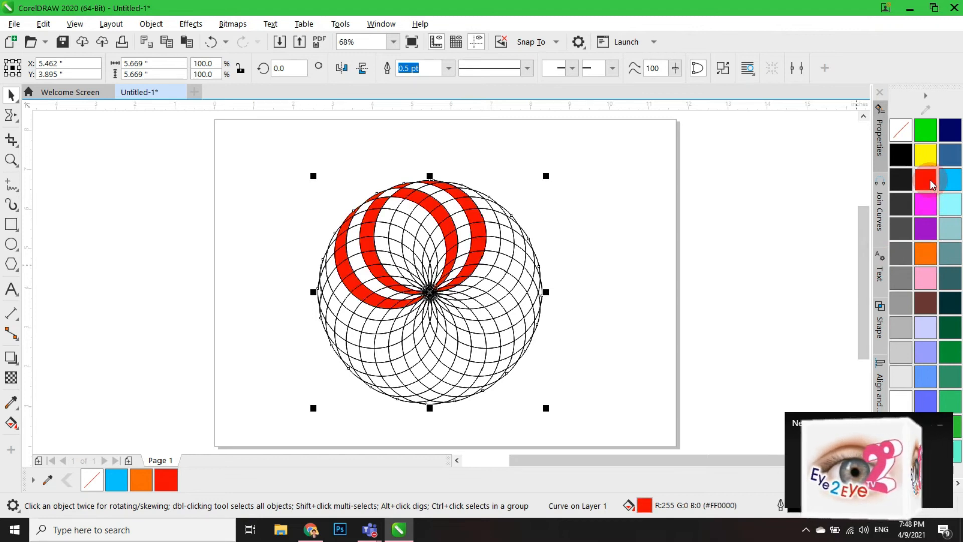
pyautogui.click(926, 258)
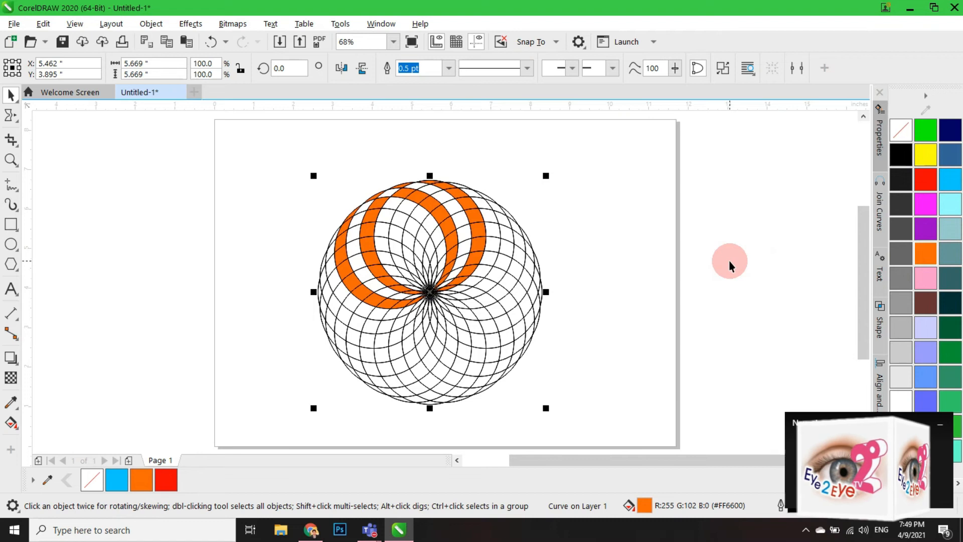
# Undo the trial fills and the combining of the circles
pyautogui.hotkey('ctrl', 'z')
pyautogui.hotkey('ctrl', 'z')
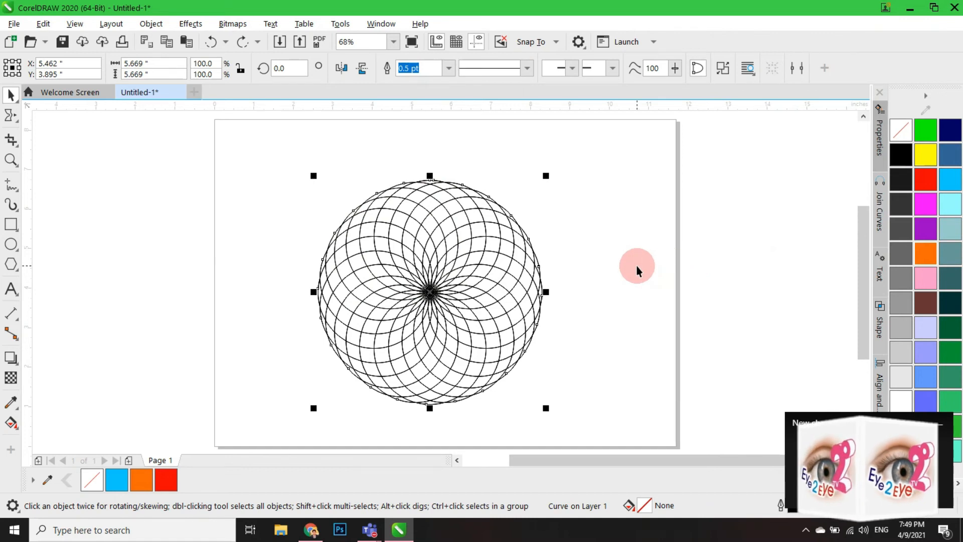
pyautogui.hotkey('ctrl', 'z')
# Work through the stacked circles one after another and remove the surplus duplicates from the rosette
pyautogui.press('Tab')
pyautogui.press('Tab')
pyautogui.press('Tab')
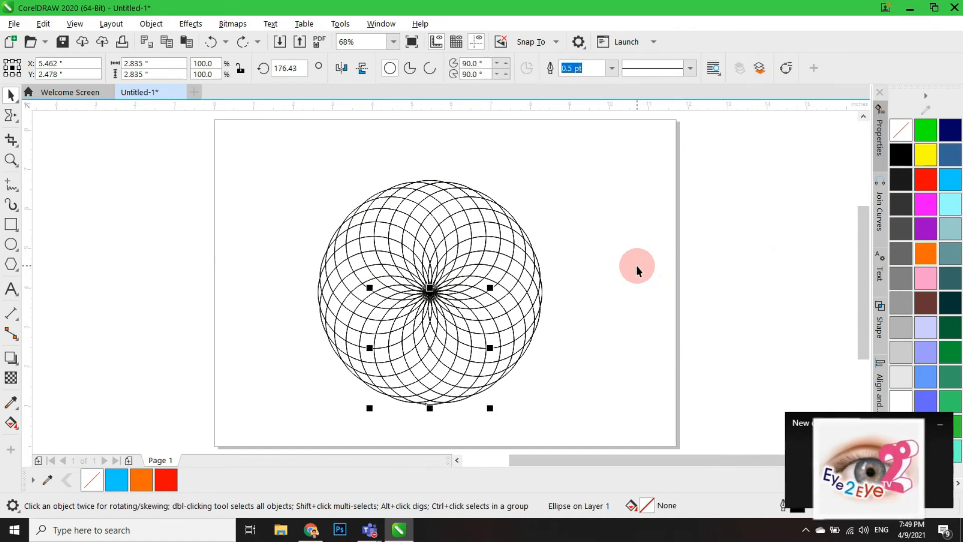
pyautogui.press('Tab')
pyautogui.press('Tab')
pyautogui.press('Tab')
pyautogui.press('Tab')
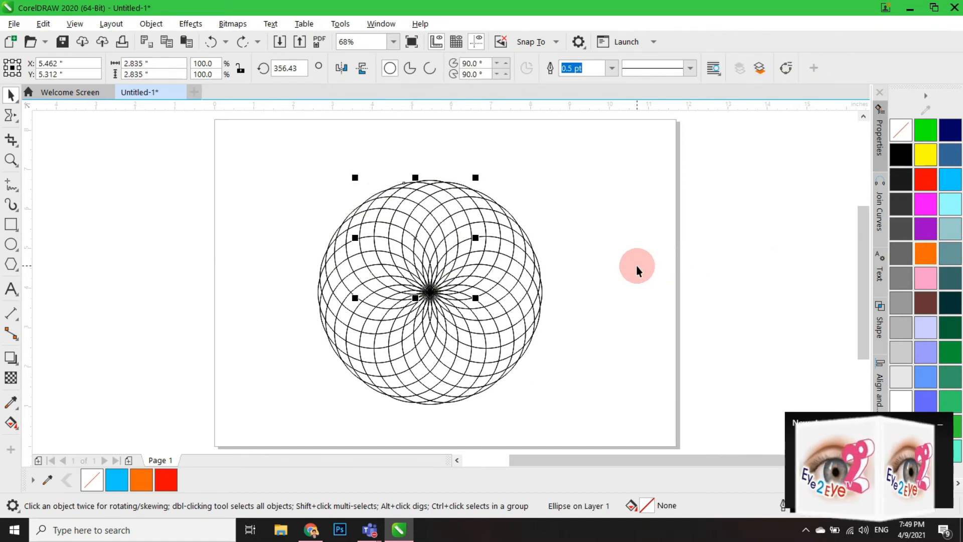
pyautogui.press('Tab')
pyautogui.press('Tab')
pyautogui.press('Tab')
pyautogui.press('Tab')
pyautogui.press('Tab')
pyautogui.press('Tab')
pyautogui.press('Tab')
pyautogui.press('Tab')
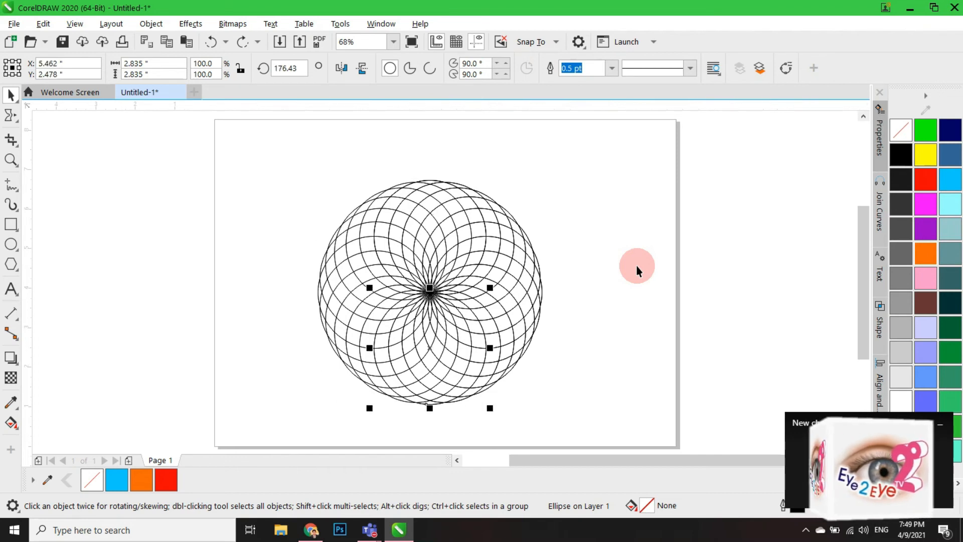
pyautogui.press('Tab')
pyautogui.press('Tab')
pyautogui.press('Tab')
pyautogui.press('Tab')
pyautogui.press('Tab')
pyautogui.press('Tab')
pyautogui.press('Tab')
pyautogui.press('Tab')
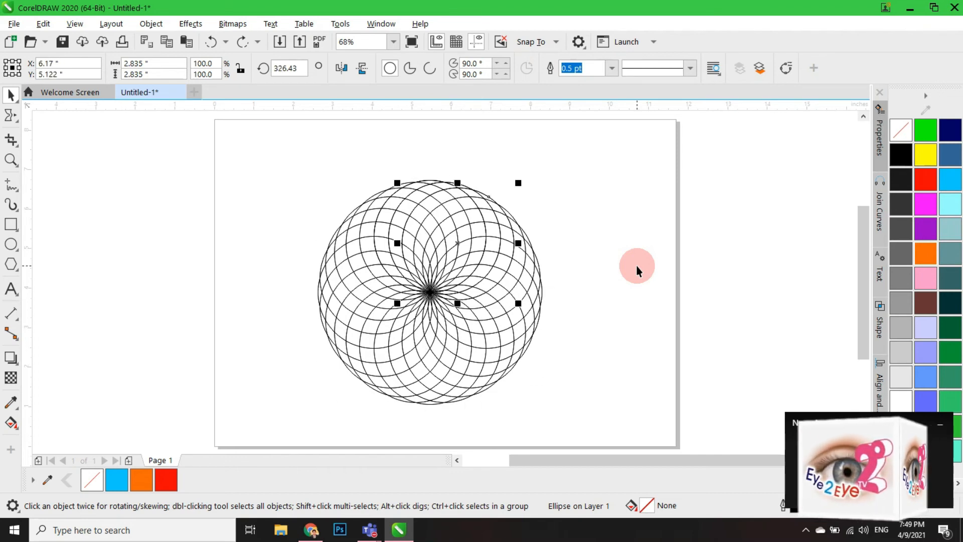
pyautogui.press('Tab')
pyautogui.press('Tab')
pyautogui.press('Tab')
pyautogui.press('Tab')
pyautogui.press('Tab')
pyautogui.press('Tab')
pyautogui.press('Tab')
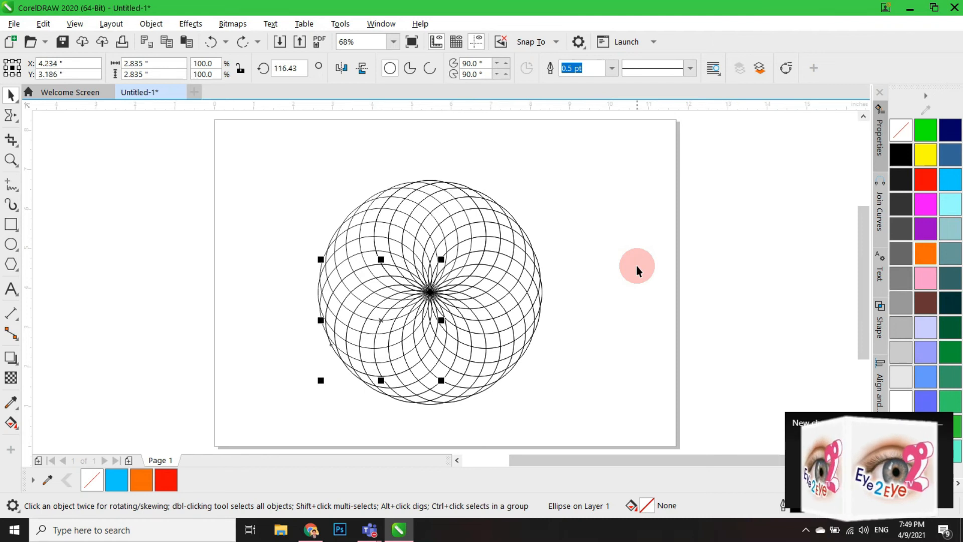
pyautogui.press('Tab')
pyautogui.press('Tab')
pyautogui.press('Tab')
pyautogui.press('Tab')
pyautogui.press('Tab')
pyautogui.press('Tab')
pyautogui.press('Tab')
pyautogui.press('Tab')
pyautogui.press('Tab')
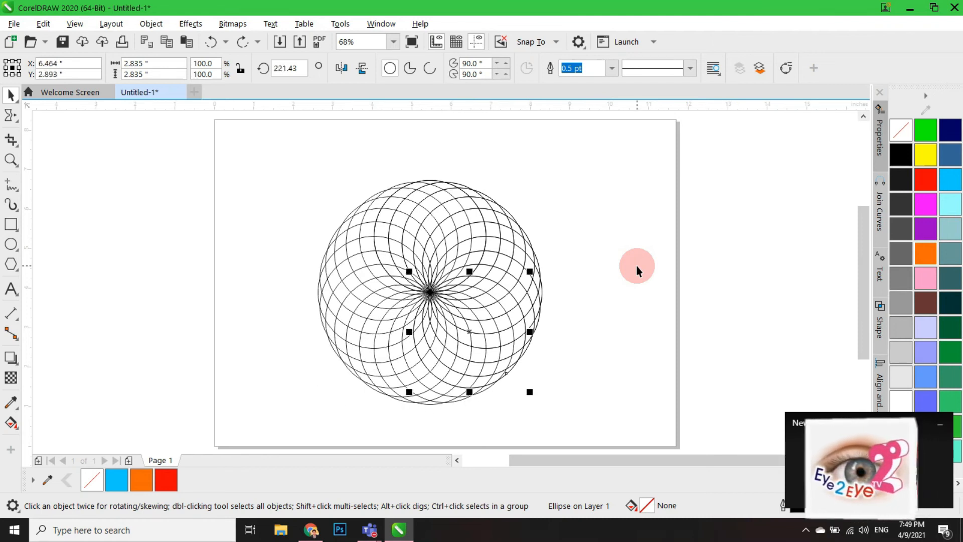
pyautogui.press('Tab')
pyautogui.press('Tab')
pyautogui.press('Tab')
pyautogui.press('Tab')
pyautogui.press('Tab')
pyautogui.press('Tab')
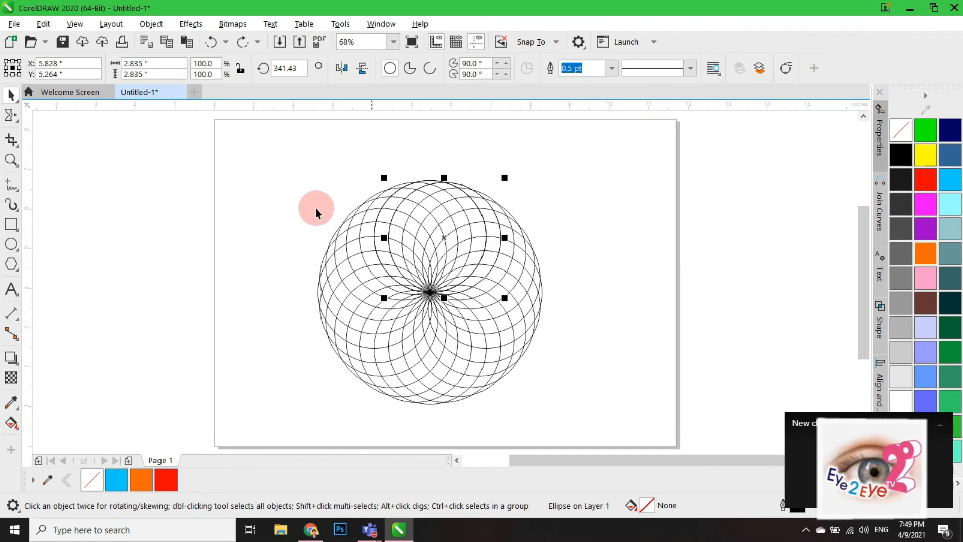
# Combine all the remaining circles into one curve and fill it with orange (#FF6600)
pyautogui.moveTo(275, 151); pyautogui.dragTo(616, 413)
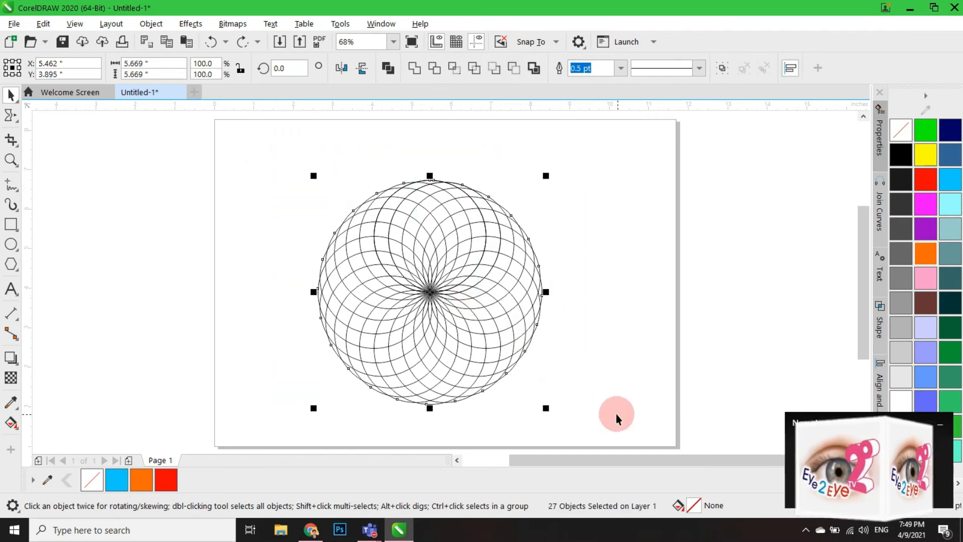
pyautogui.click(388, 68)
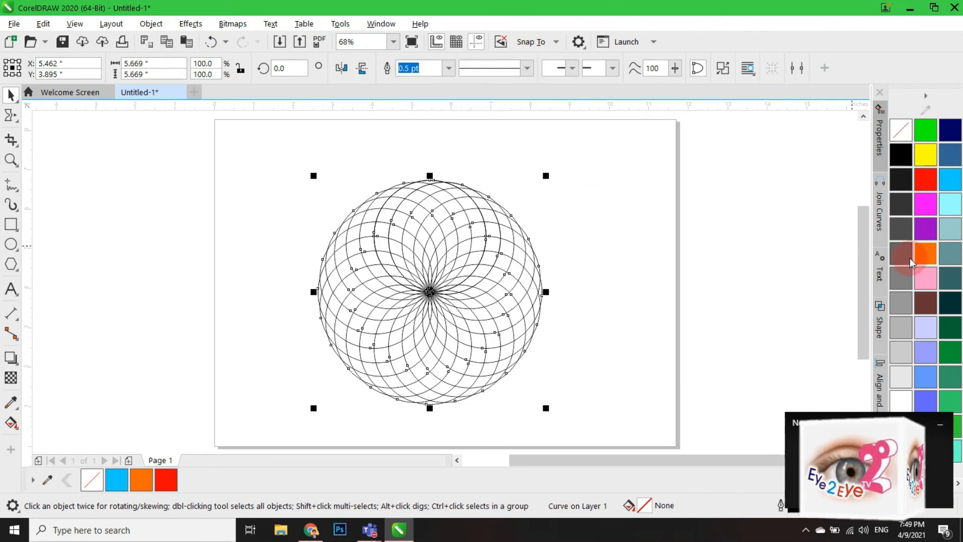
pyautogui.click(928, 255)
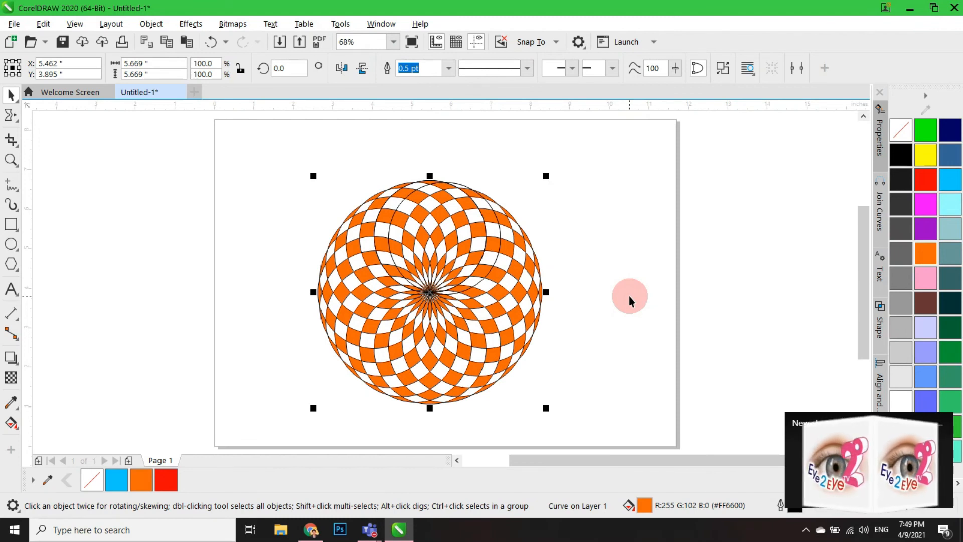
# Try orange, black, yellow, pink and navy blue outlines on the rosette, and set its outline to none
pyautogui.rightClick(927, 254)
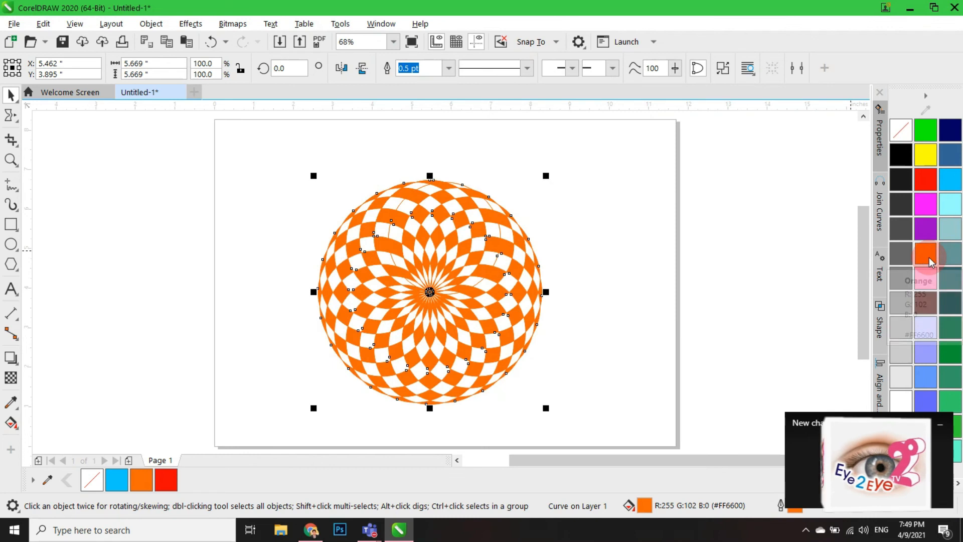
pyautogui.rightClick(901, 156)
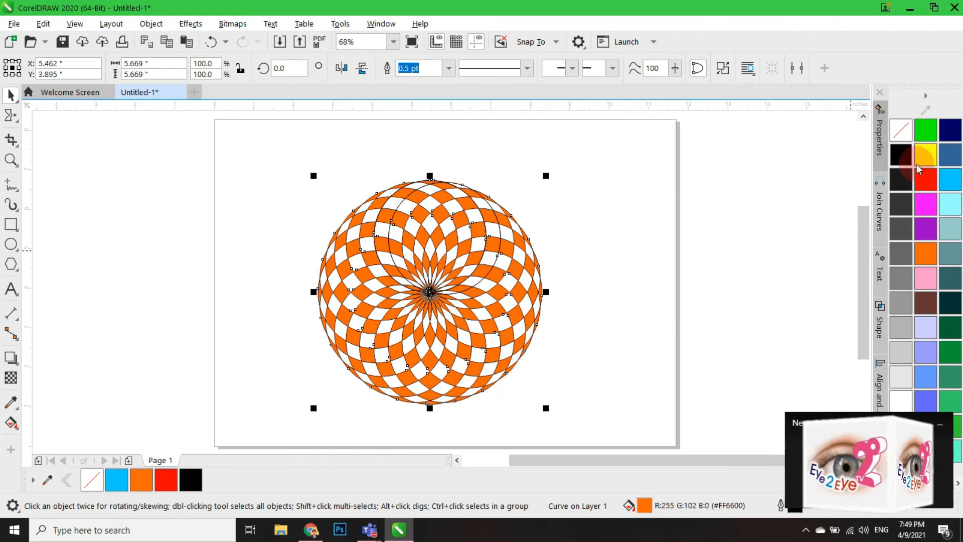
pyautogui.rightClick(928, 155)
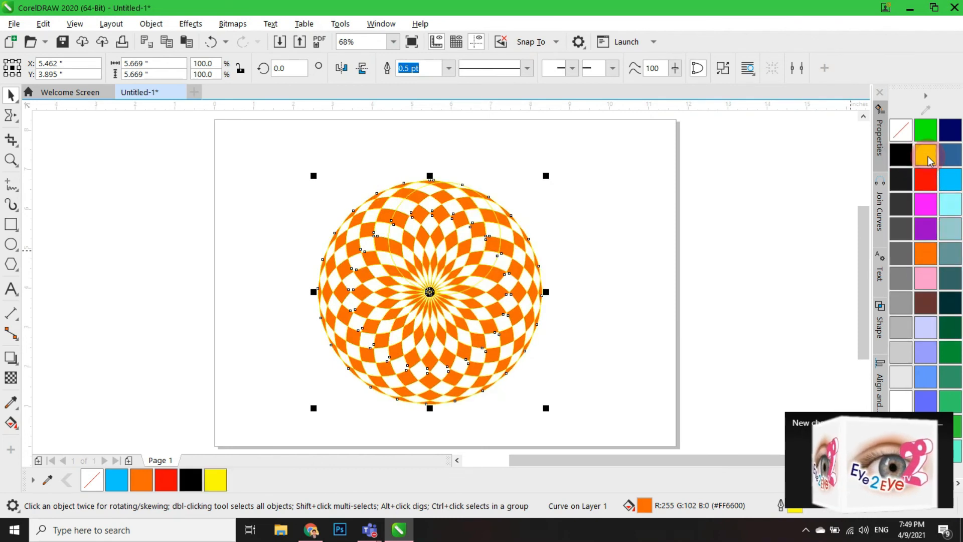
pyautogui.rightClick(929, 280)
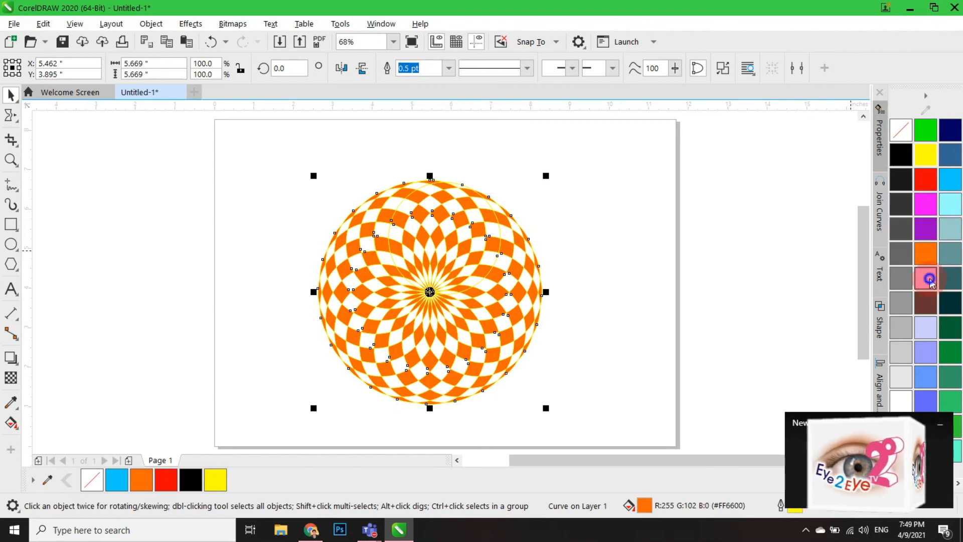
pyautogui.rightClick(949, 132)
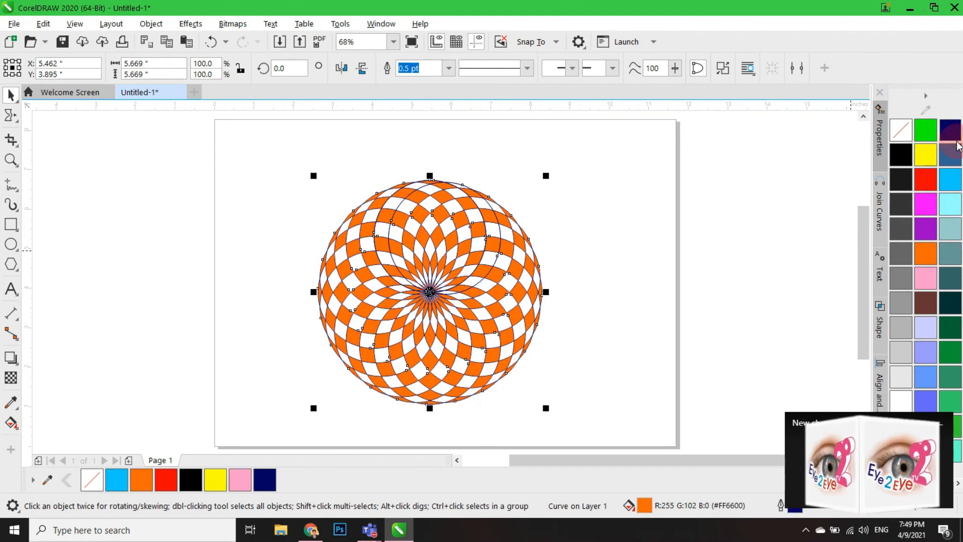
pyautogui.rightClick(900, 129)
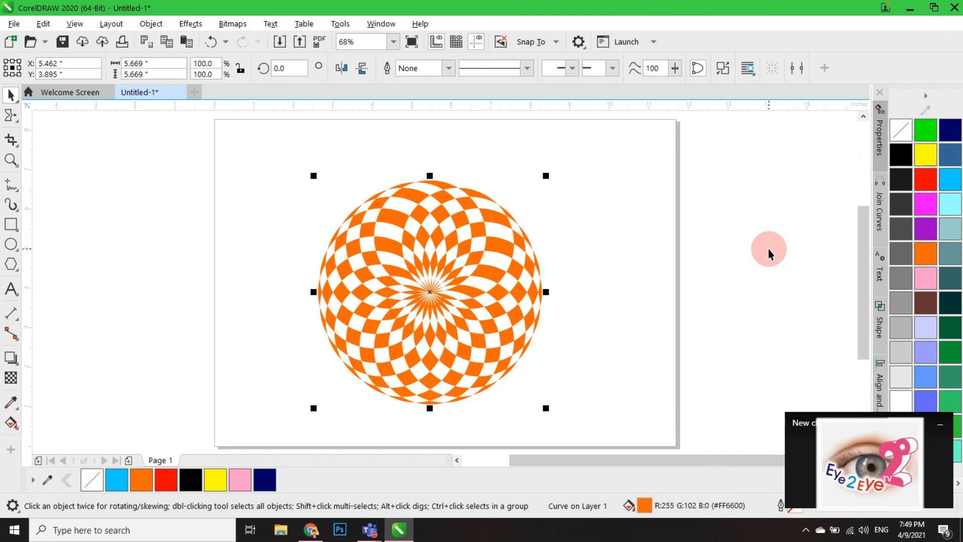
pyautogui.click(640, 257)
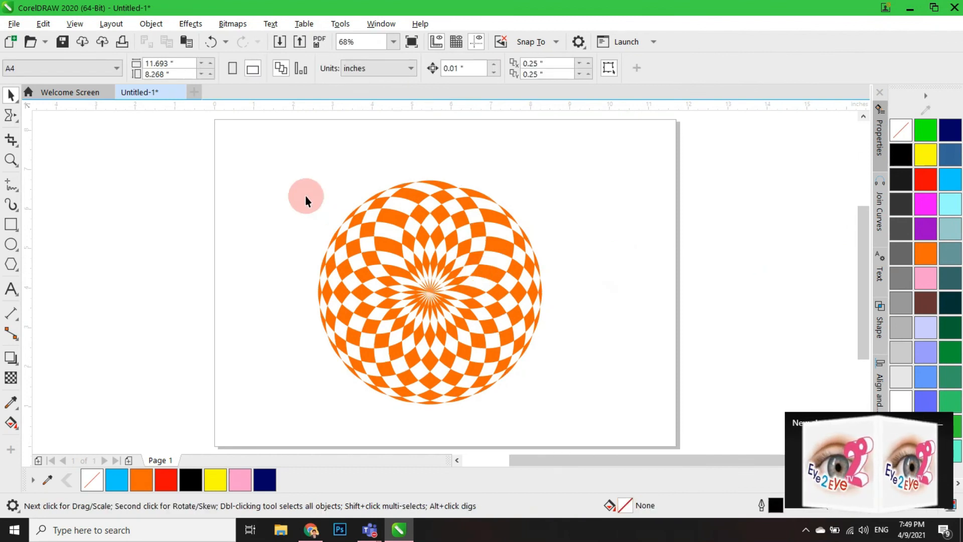
# Shrink the rosette to about 1.11 inches around its centre and move it up and left on the page
pyautogui.moveTo(273, 138); pyautogui.dragTo(592, 429)
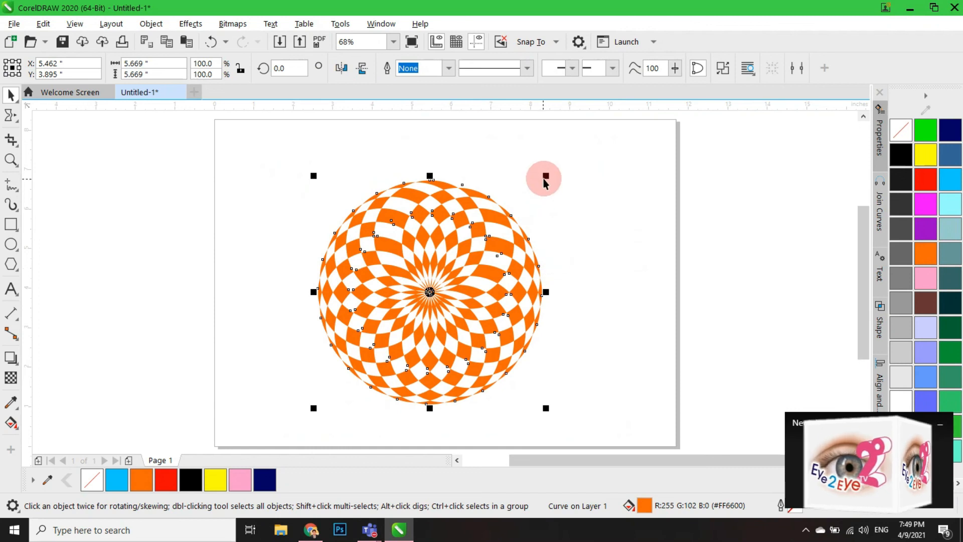
pyautogui.moveTo(547, 174); pyautogui.dragTo(474, 269)
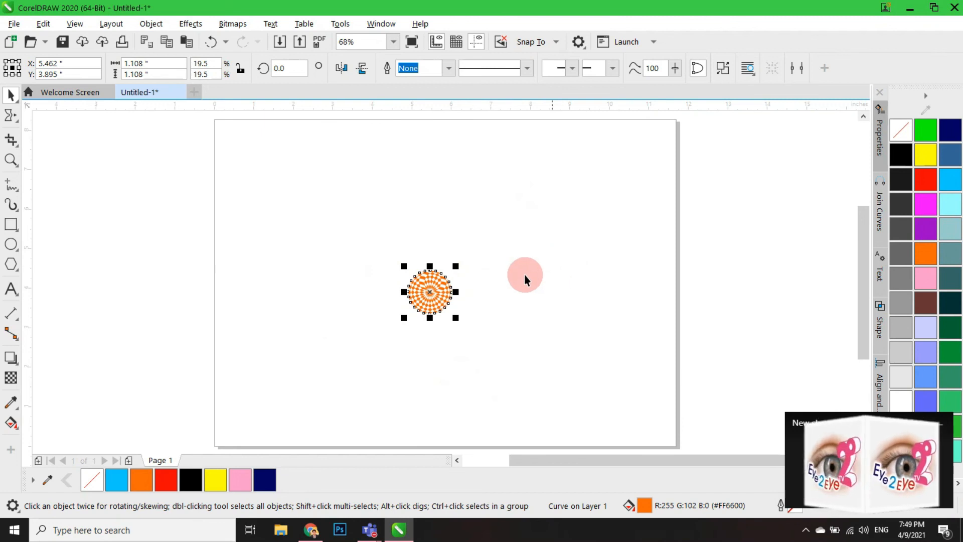
pyautogui.moveTo(435, 288); pyautogui.dragTo(404, 278)
pyautogui.click(518, 323)
pyautogui.click(554, 258)
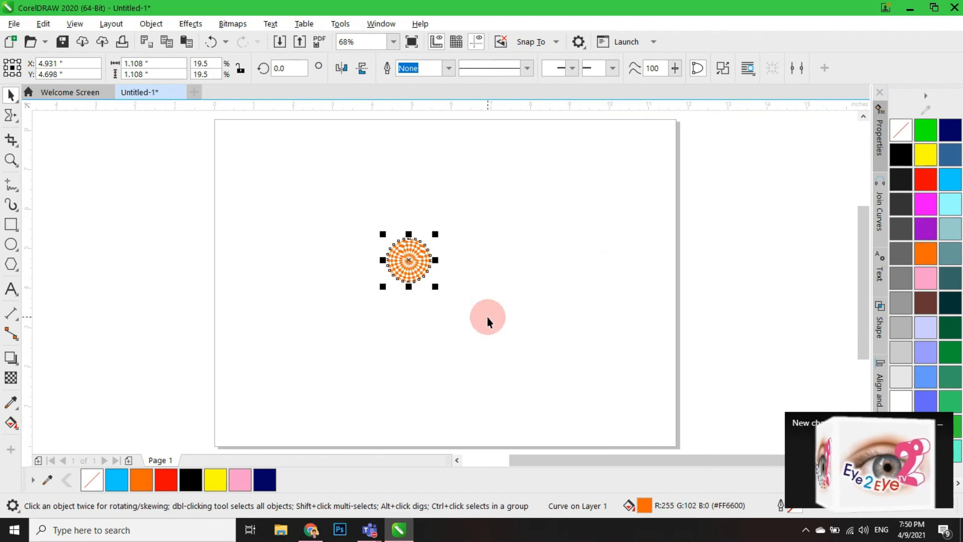
# Enlarge the small rosette to about 5.68 inches around its centre and move it close to the middle of the page
pyautogui.moveTo(436, 232); pyautogui.dragTo(779, 144)
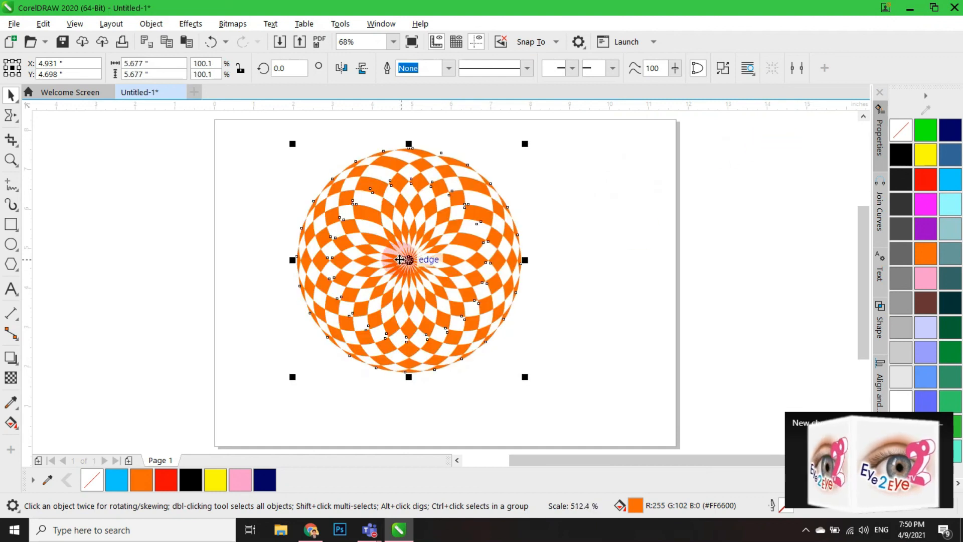
pyautogui.moveTo(410, 260); pyautogui.dragTo(455, 289)
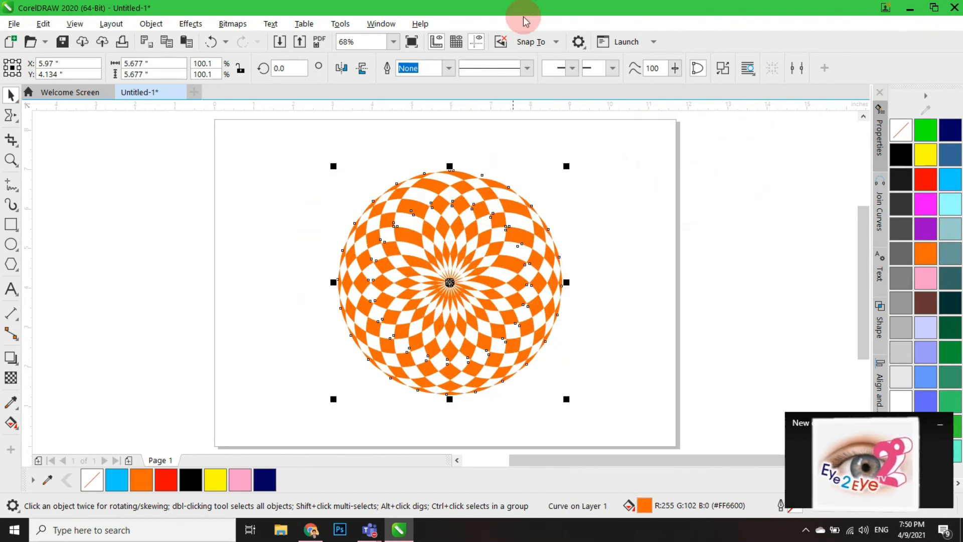